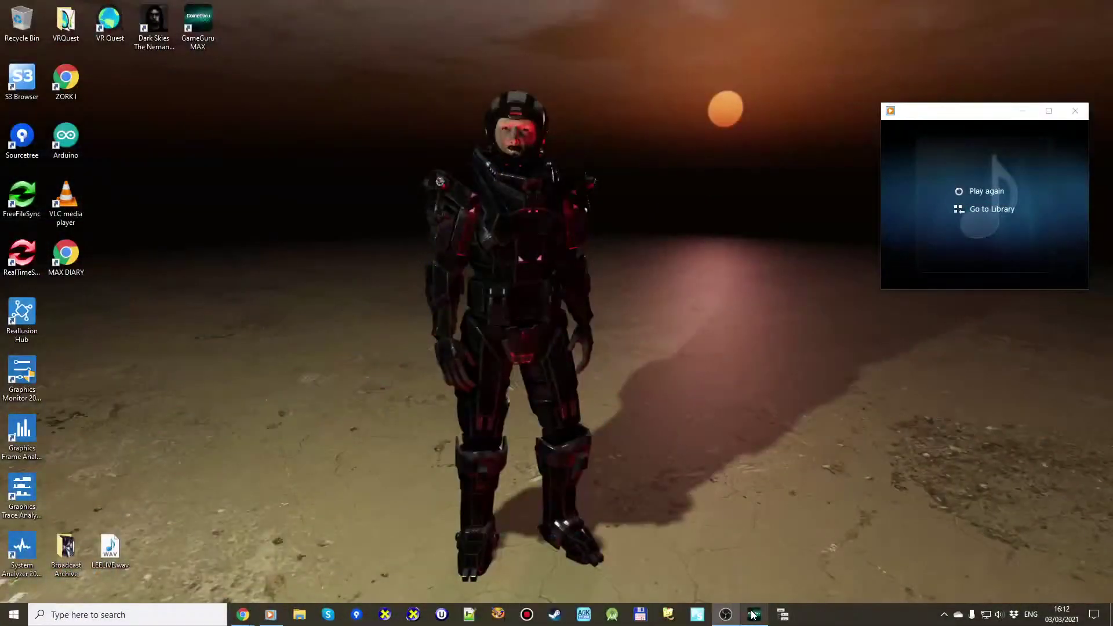
Bring the GameGuru MAX grass-terrain editor forward, briefly checking Notepad++ notes before returning
left_click(753, 614)
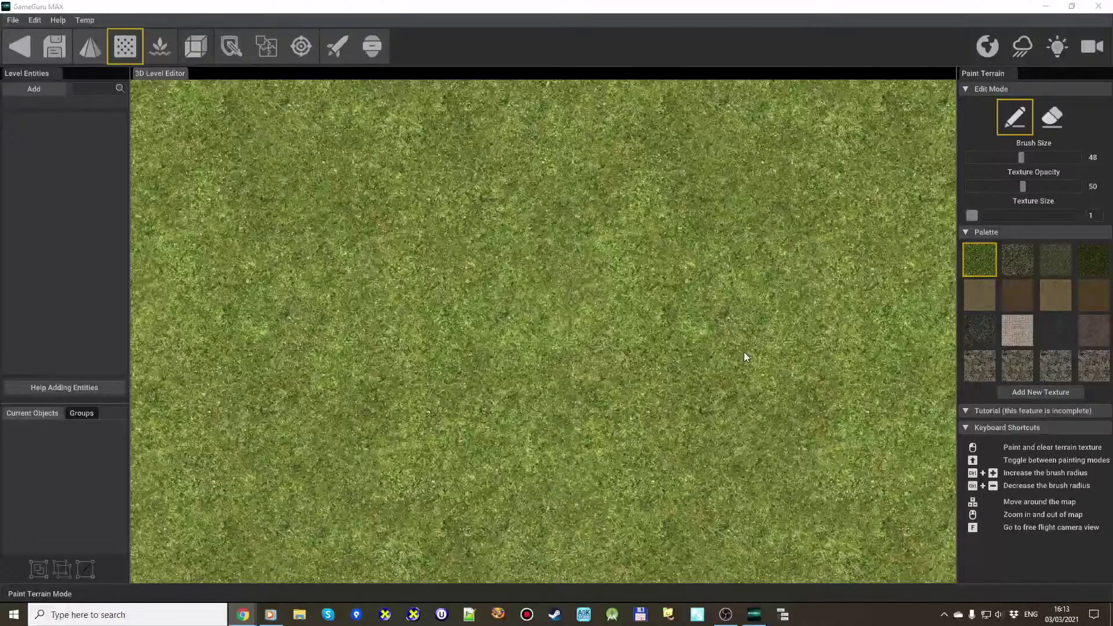
left_click(472, 613)
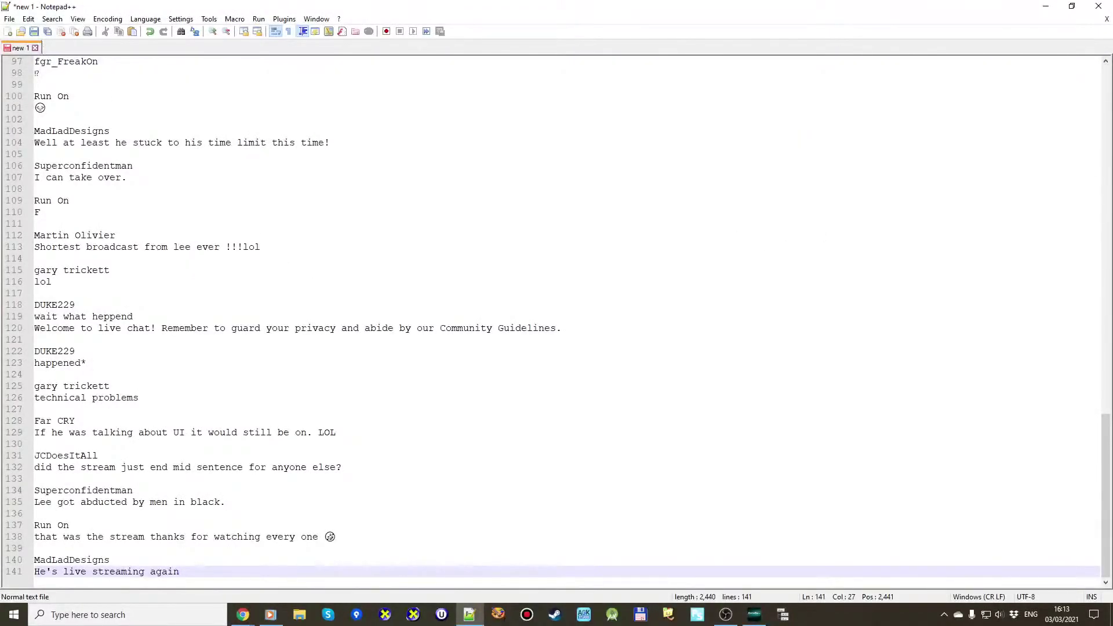
left_click(754, 615)
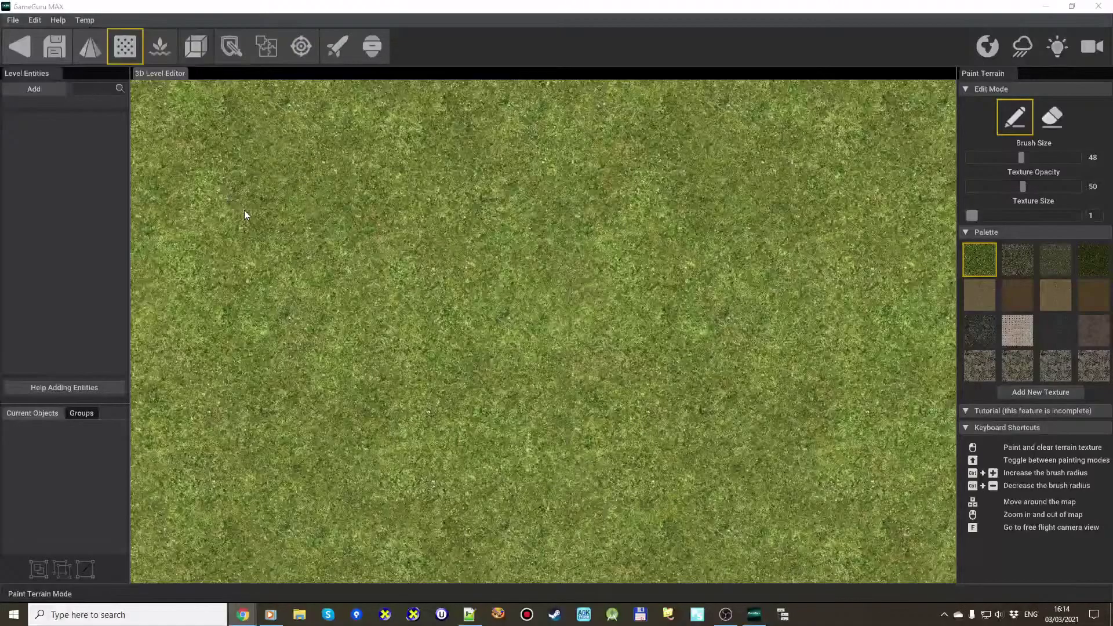
Add a Barrel Explosive from the Entity Library onto the grass and zoom in on it in perspective view
left_click(39, 87)
left_click(200, 267)
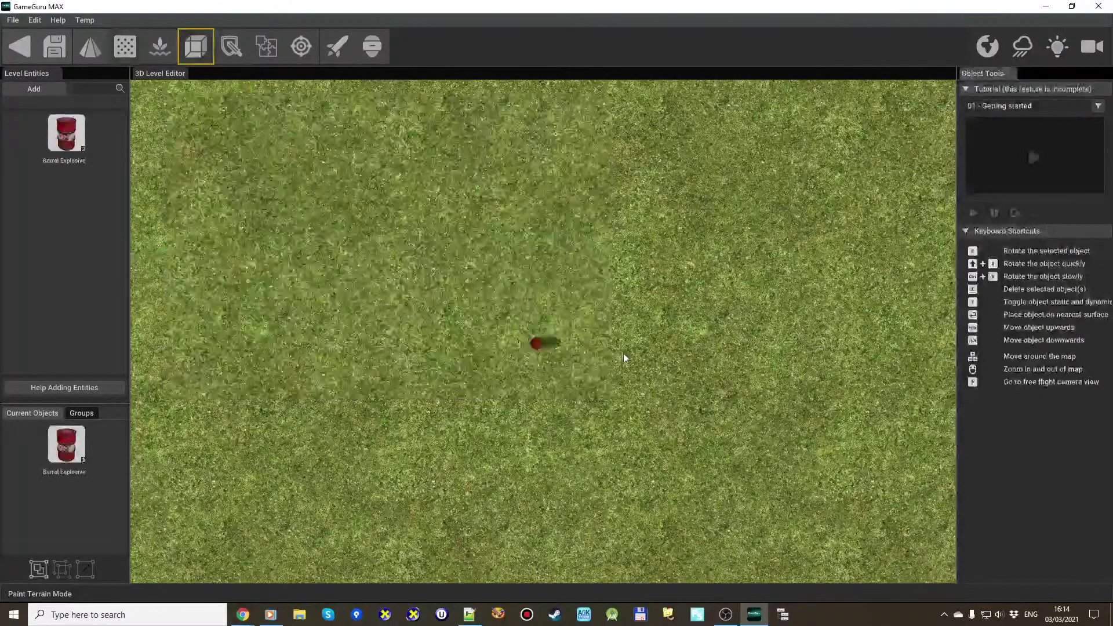
left_click(529, 315)
scroll(539, 316, "up", 3)
scroll(545, 316, "up", 5)
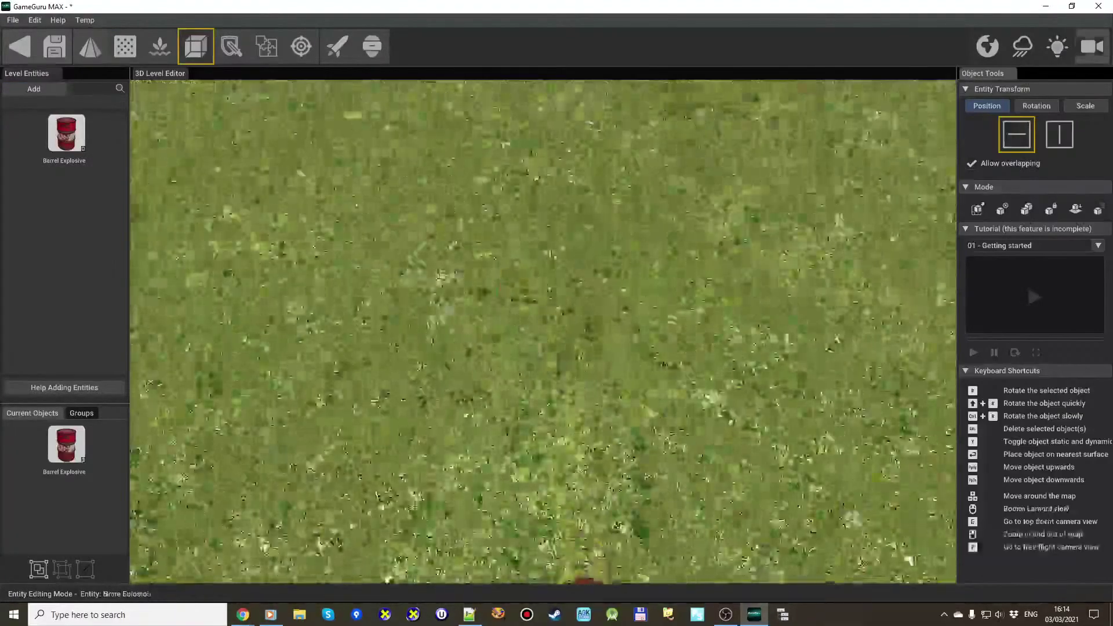
key("f")
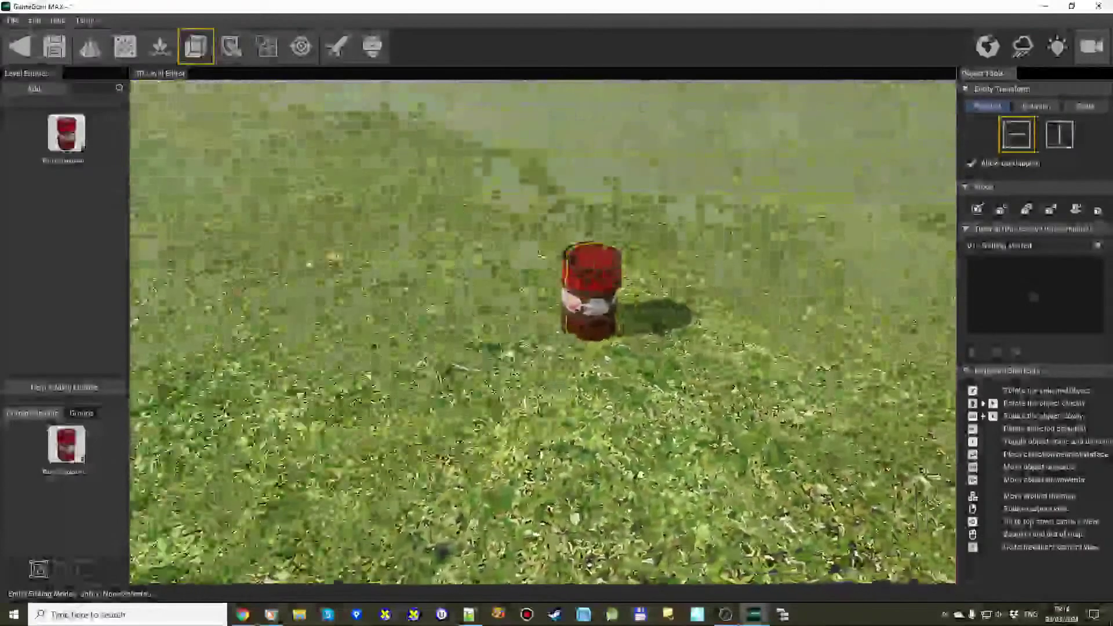
scroll(615, 318, "up", 3)
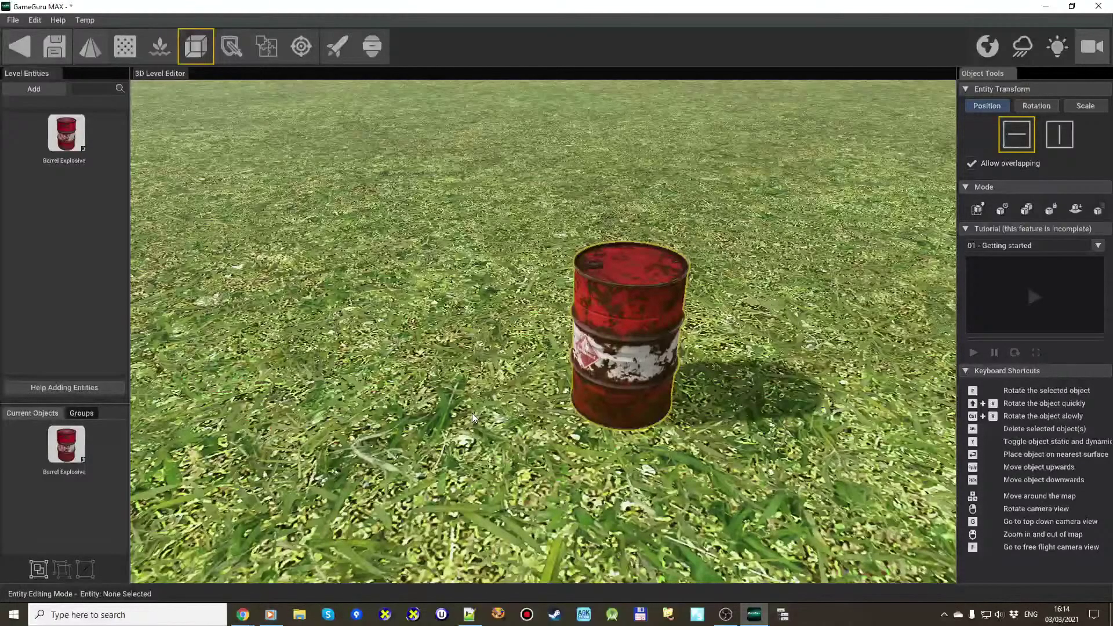
scroll(416, 216, "down", 5)
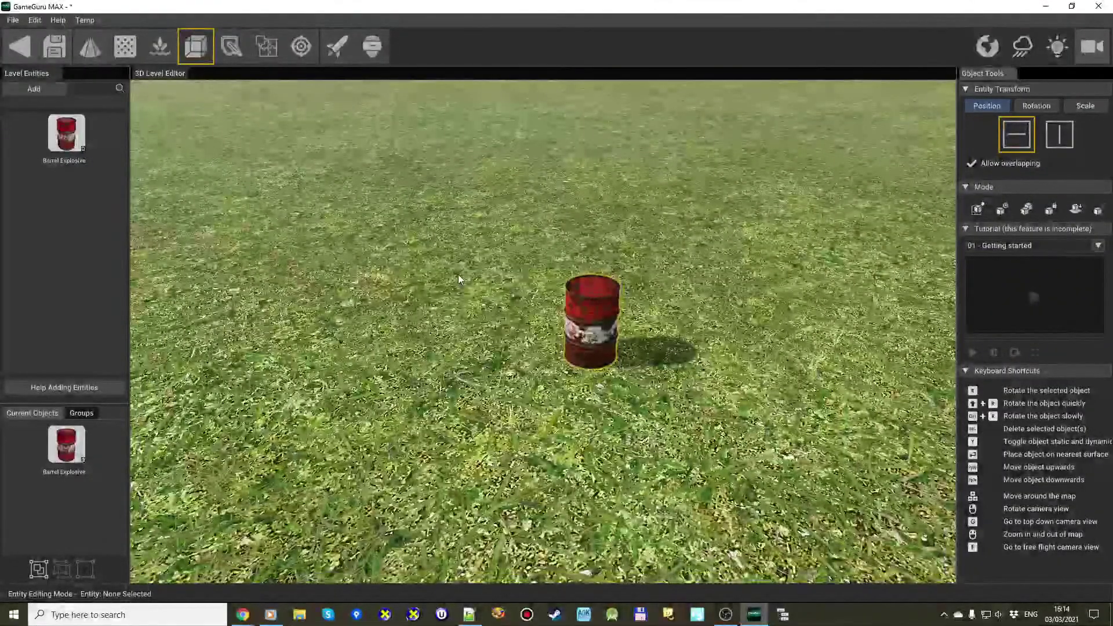
Place two more Barrel Explosive copies to the left, forming a row of three
left_click(80, 145)
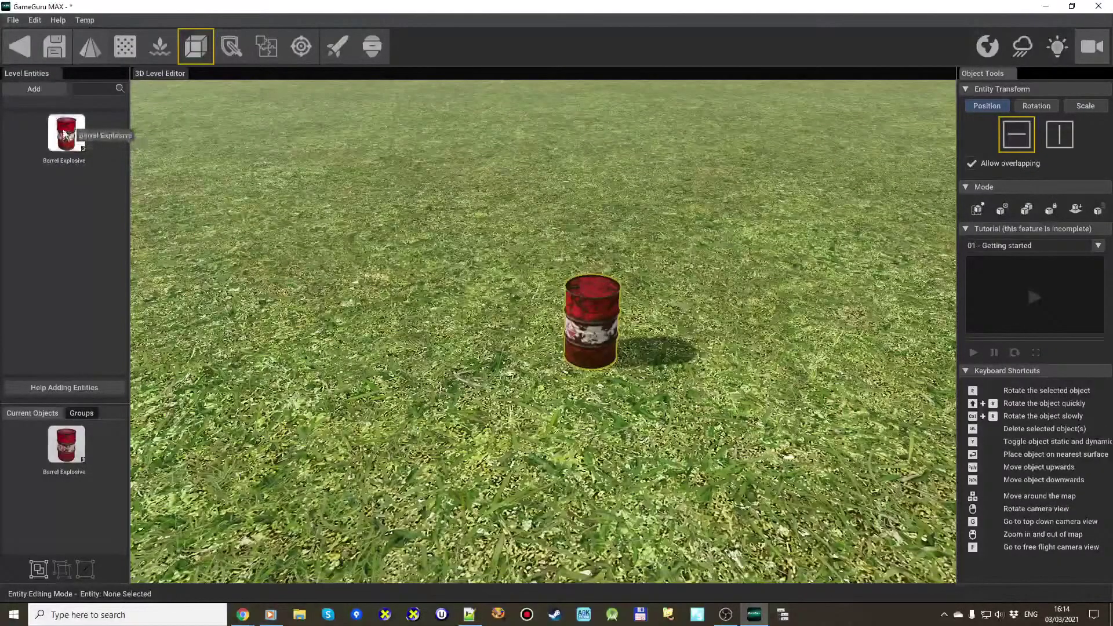
left_click(524, 359)
left_click_drag(525, 359, 459, 346)
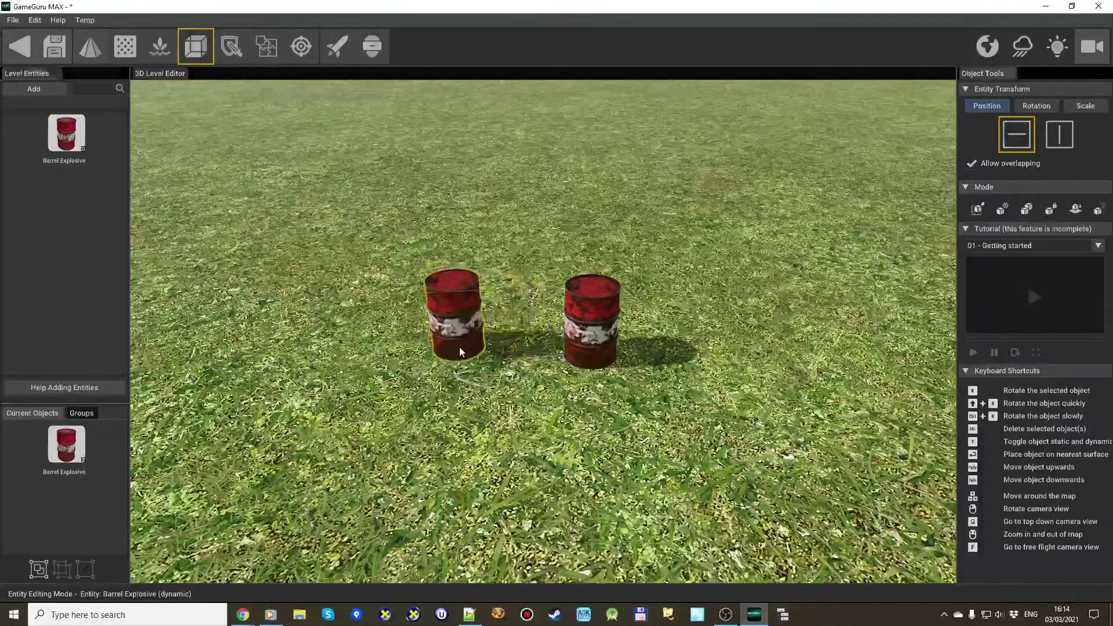
left_click(78, 142)
left_click(351, 361)
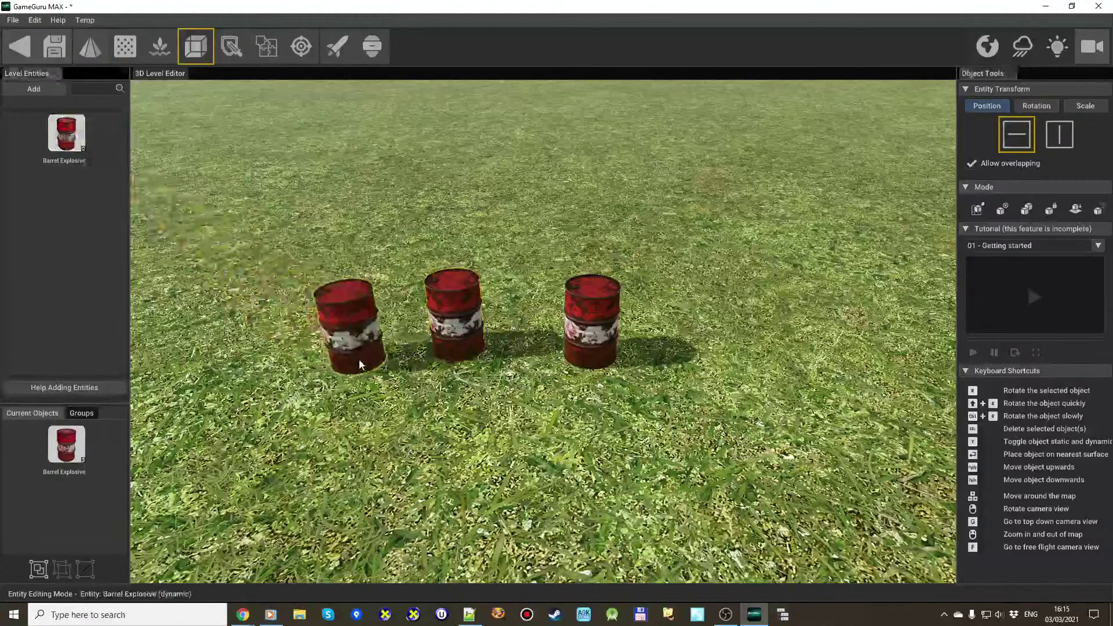
Add Barrel Rusty from the library and place two rusty barrels right of the red ones
left_click(39, 90)
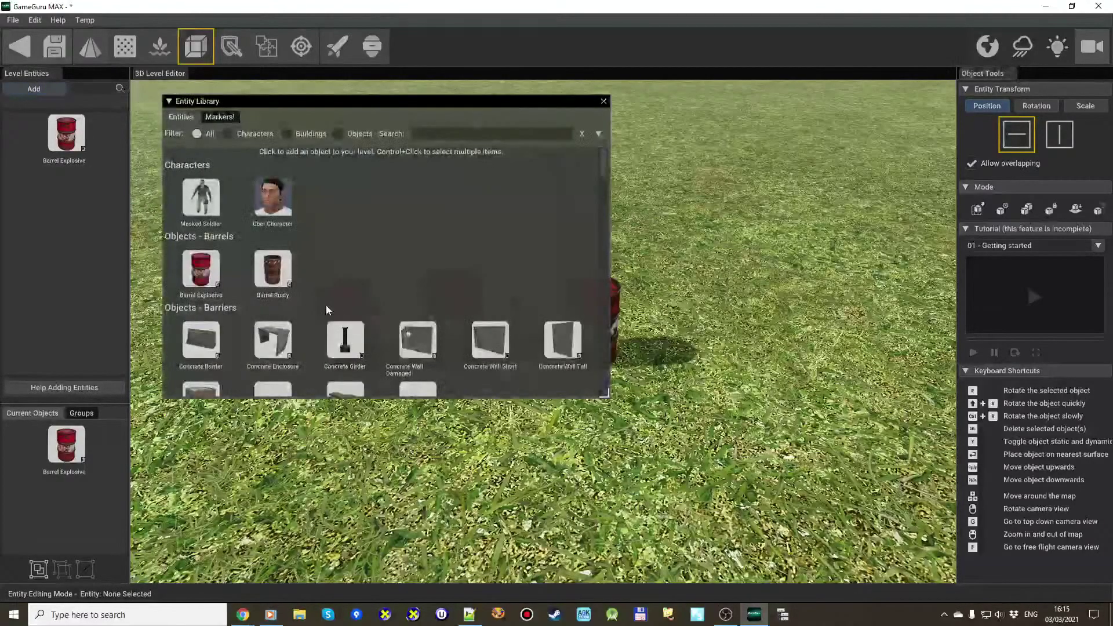
left_click(272, 268)
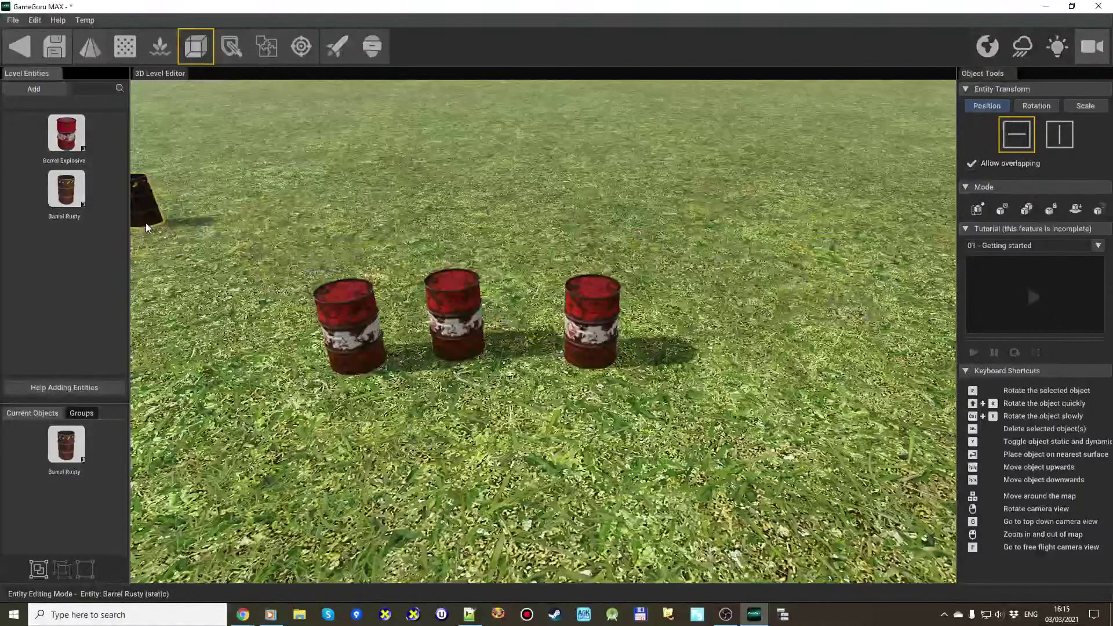
left_click(739, 365)
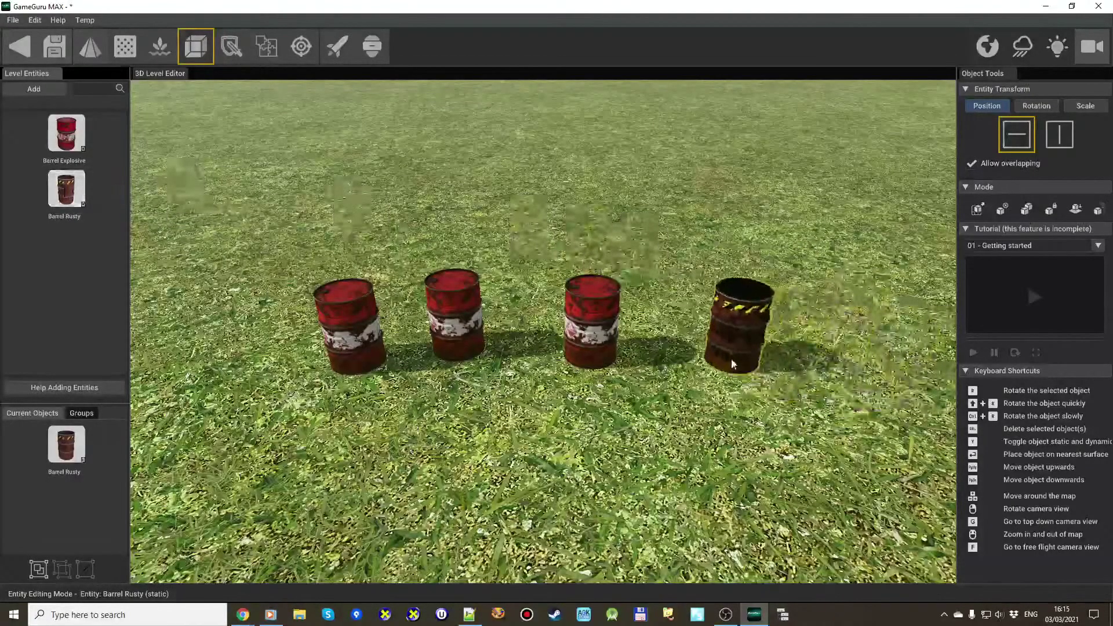
left_click(66, 189)
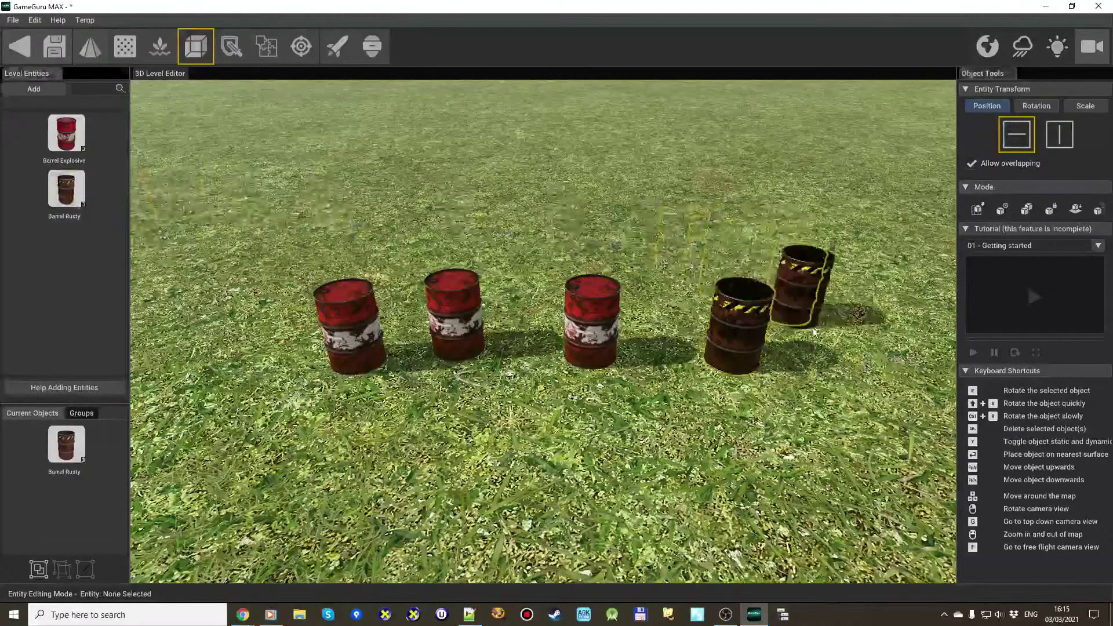
left_click(811, 377)
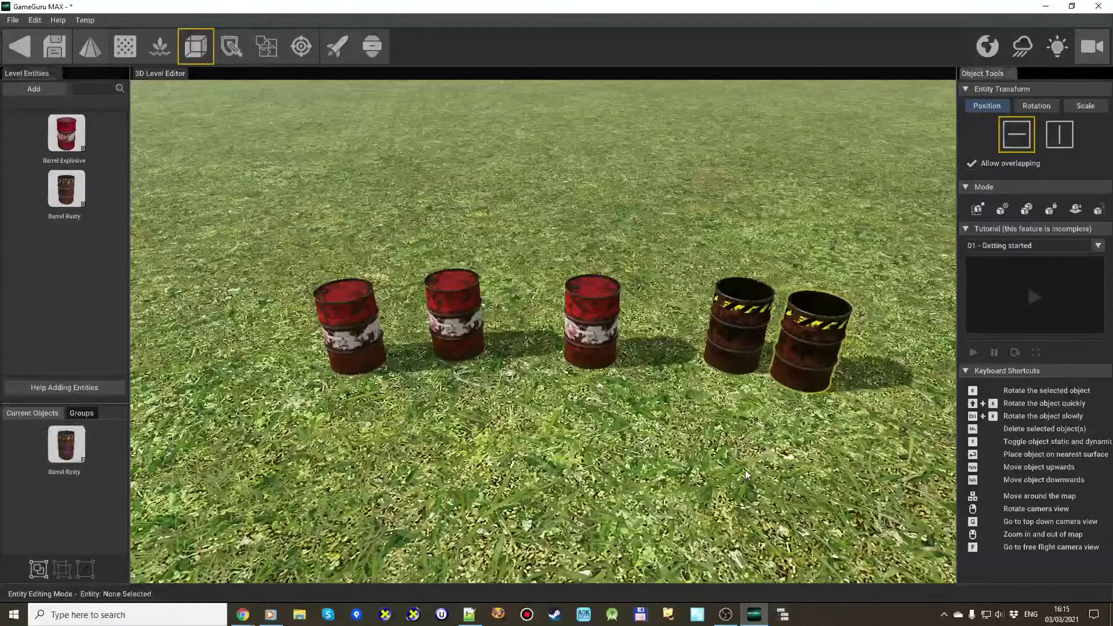
Delete the second rusty barrel and place a new copy beside the remaining one
left_click(784, 395)
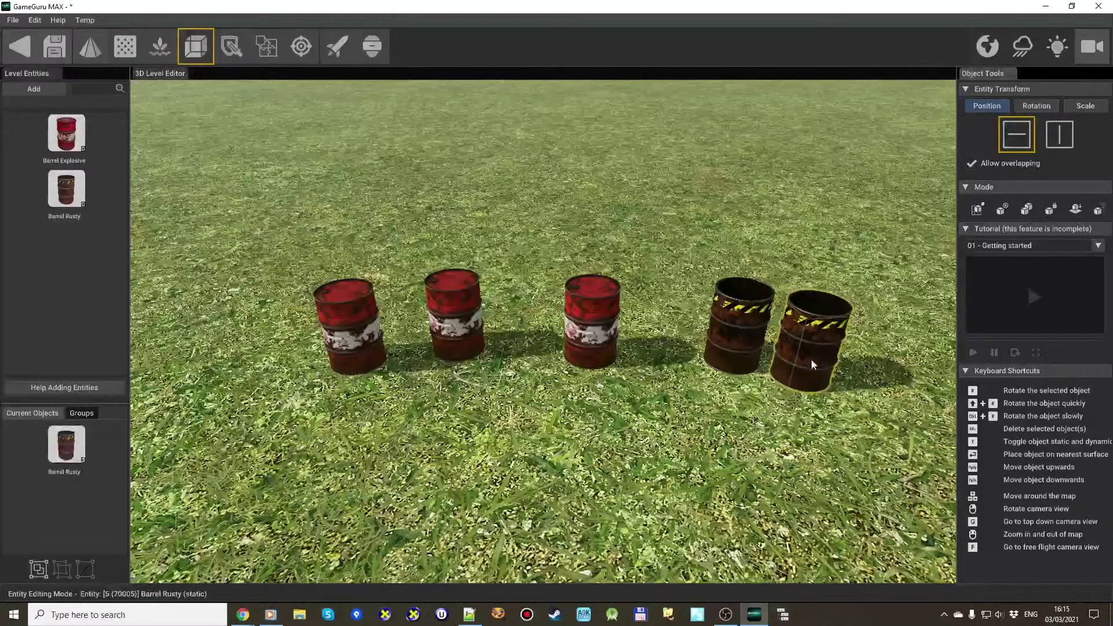
key("Delete")
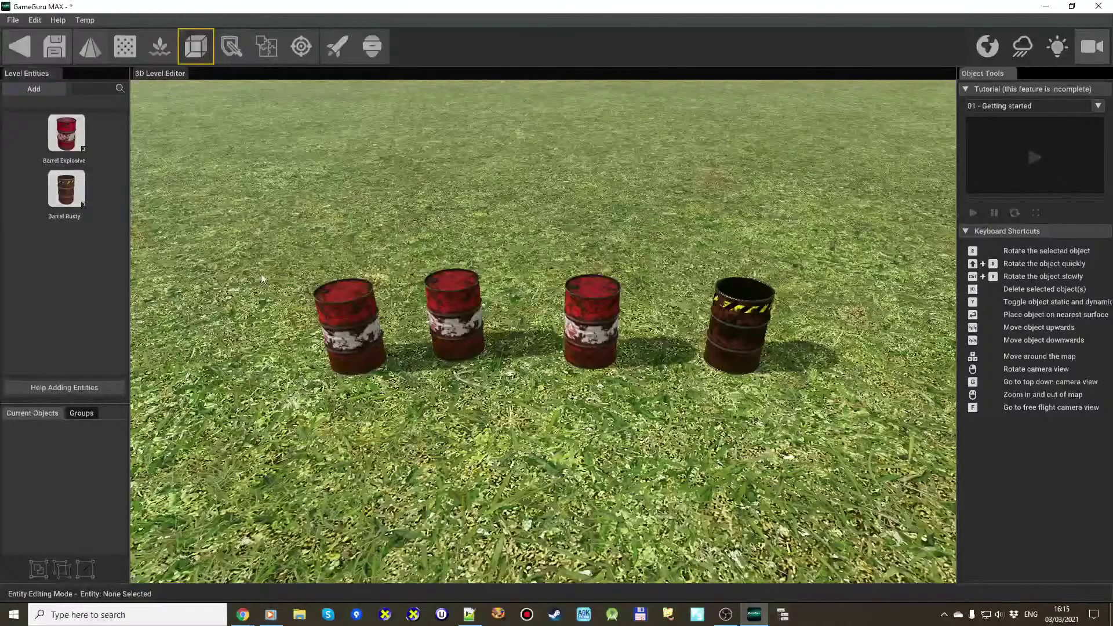
left_click(732, 334)
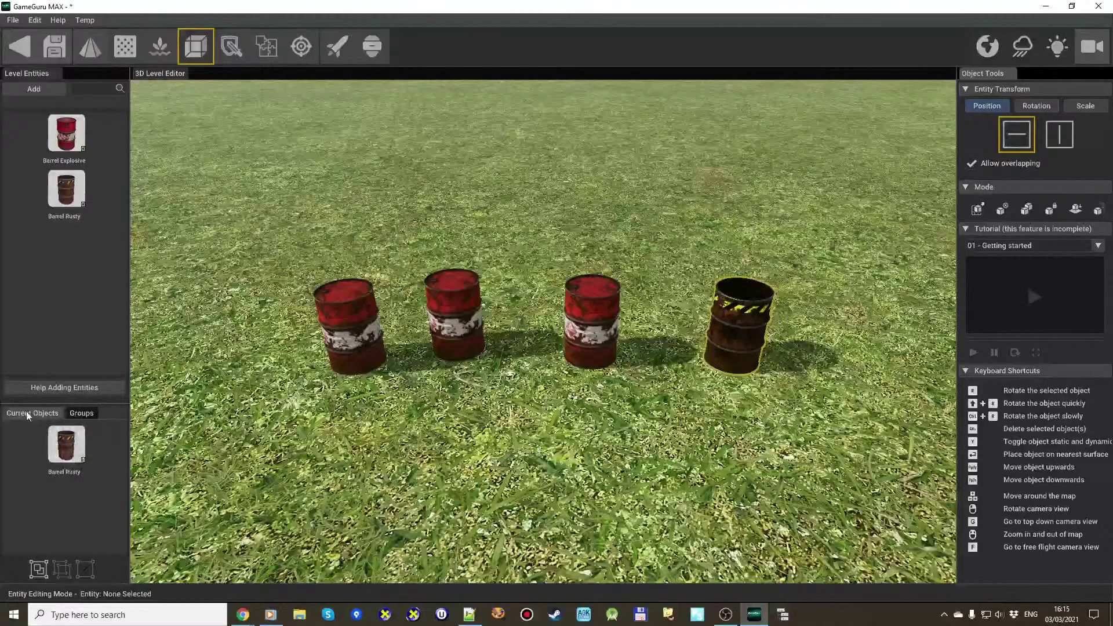
left_click(66, 443)
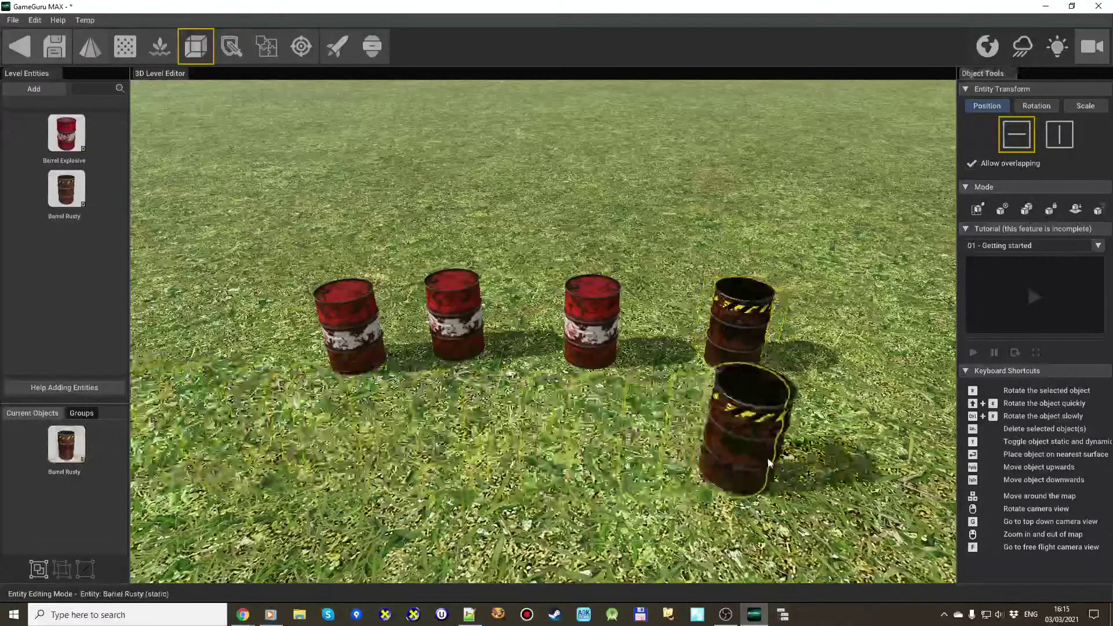
left_click(808, 375)
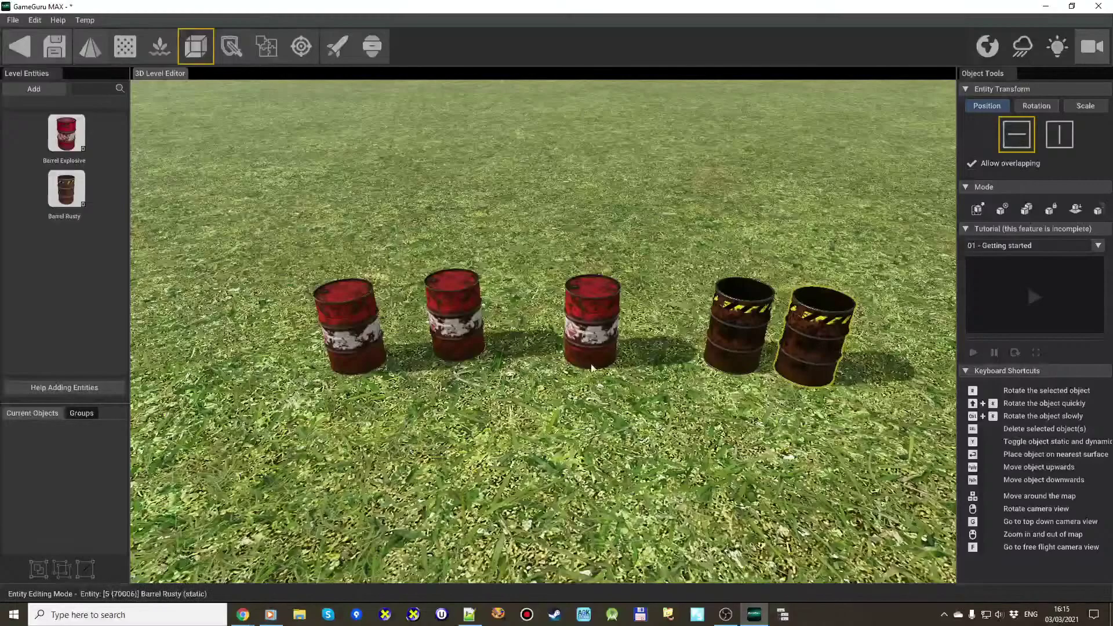
Delete the third red explosive barrel and centre the view on the remaining two
left_click(593, 341)
key("Delete")
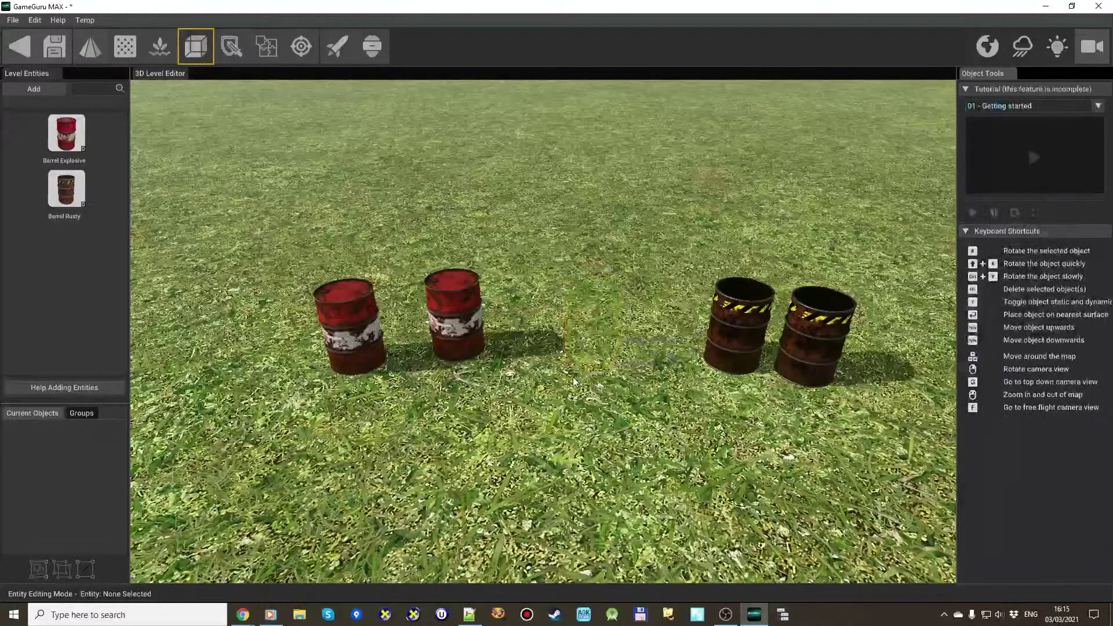
scroll(573, 376, "up", 5)
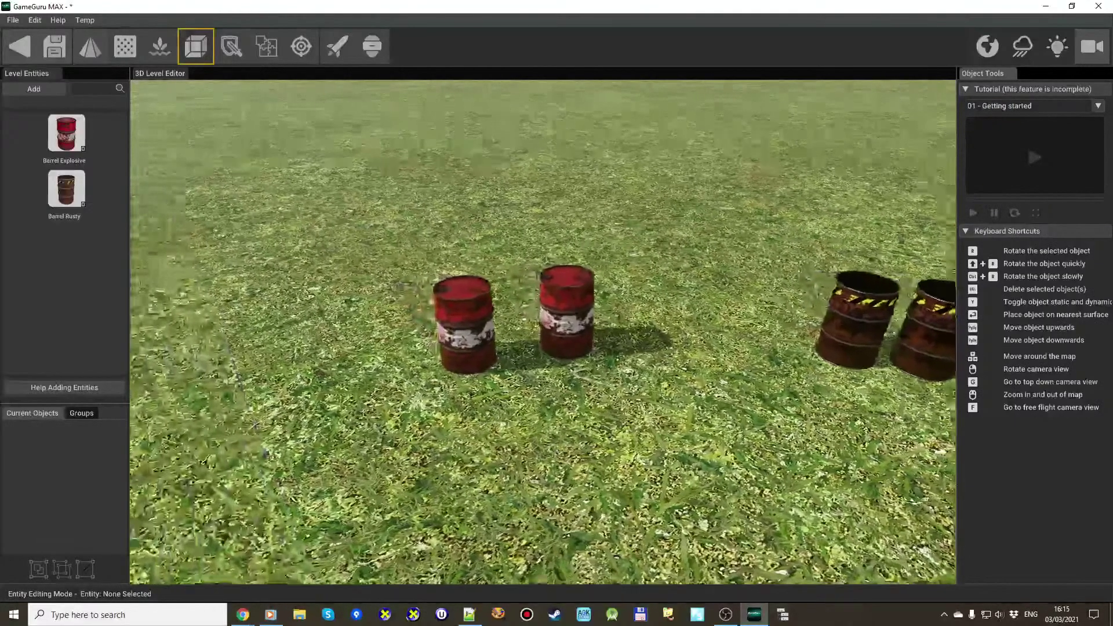
scroll(543, 333, "down", 5)
scroll(543, 334, "up", 4)
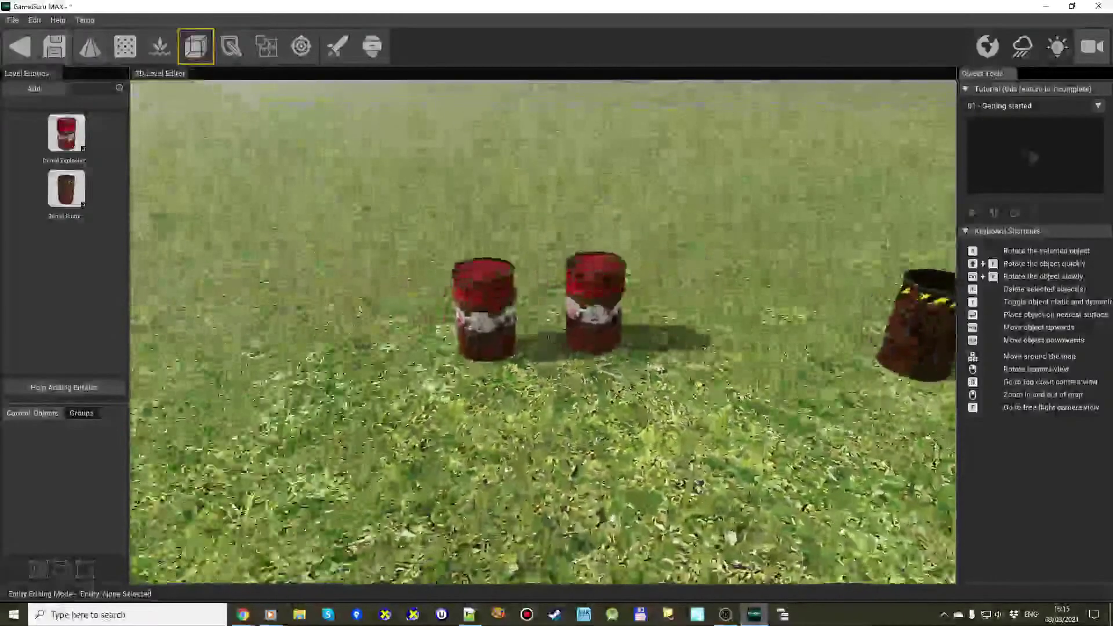
scroll(560, 408, "down", 3)
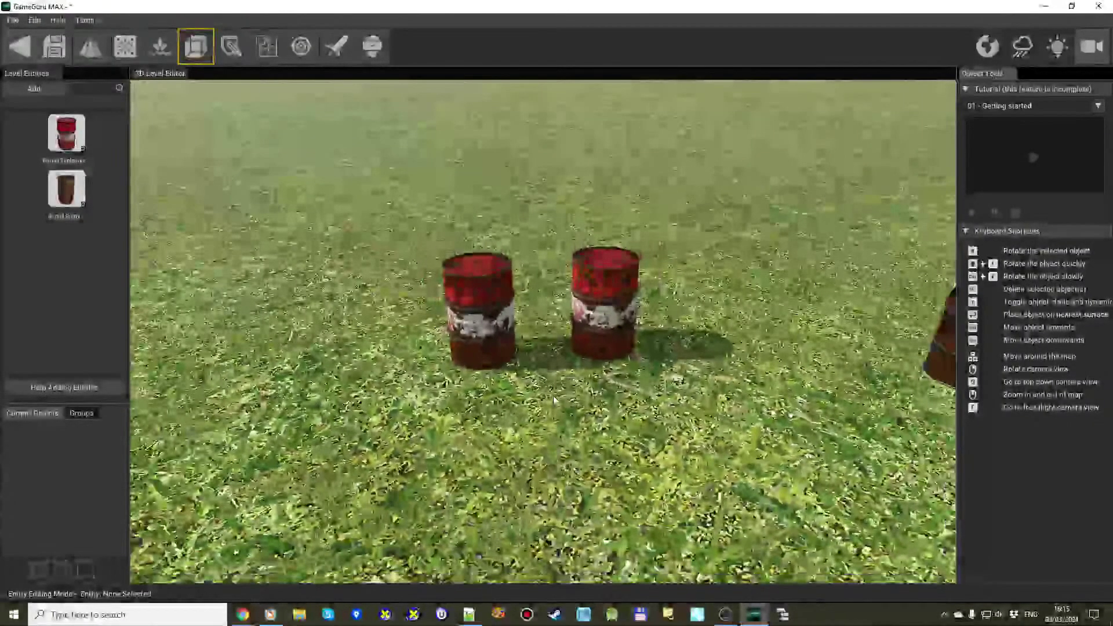
key("Left")
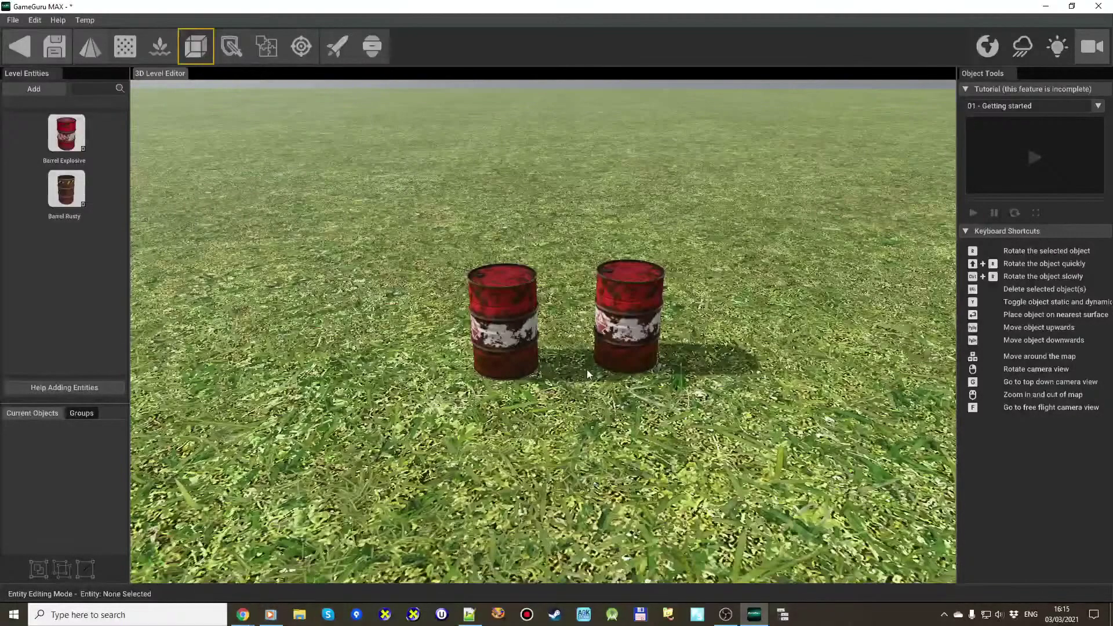
Drag the two remaining red barrels to new, widely separated spots on the grass
left_click(524, 354)
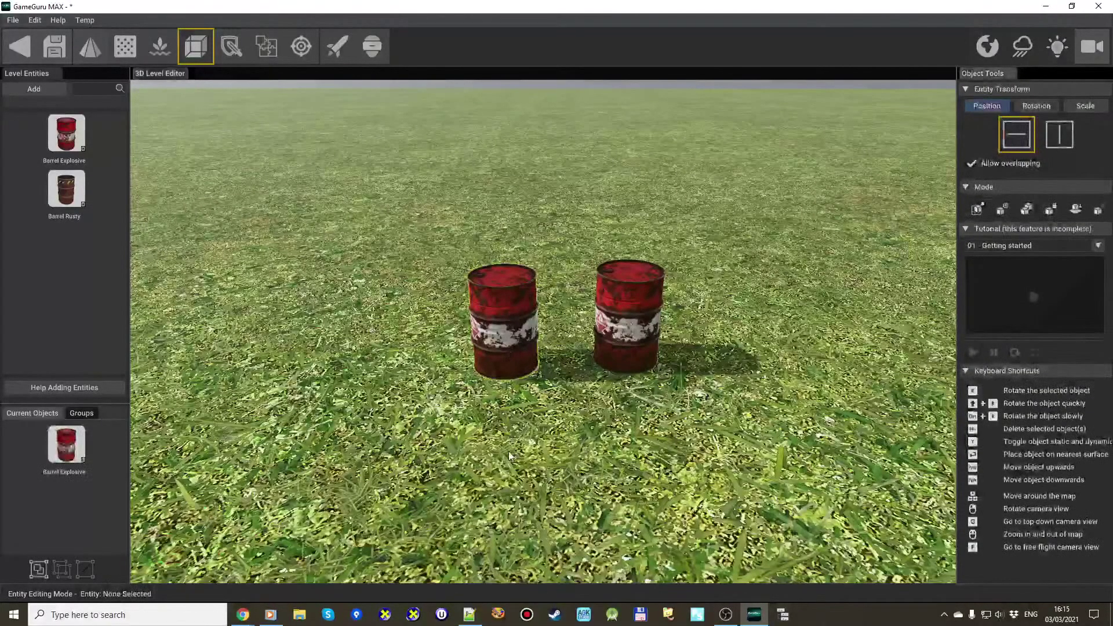
left_click_drag(511, 406, 296, 394)
left_click_drag(624, 349, 390, 394)
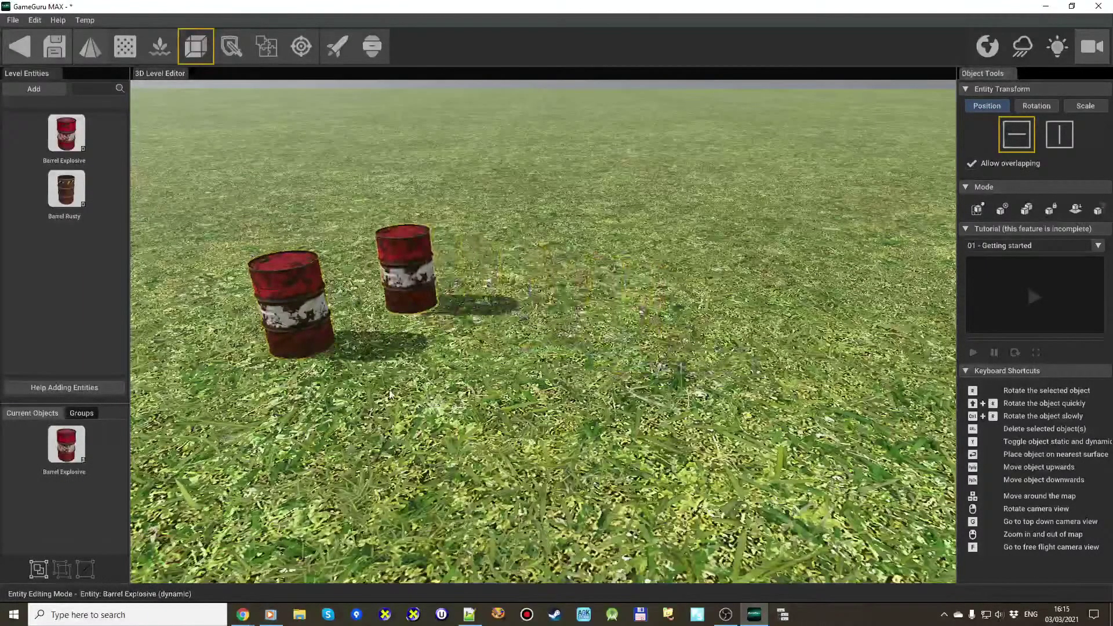
left_click_drag(284, 319, 784, 281)
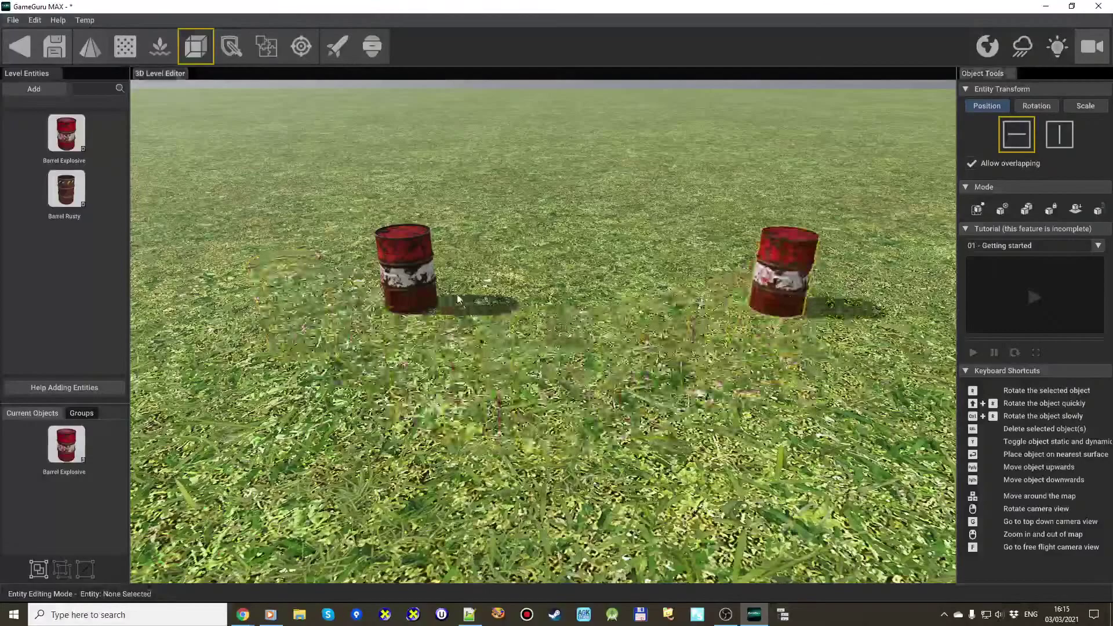
Rearrange the two red barrels, trying vertical move, until they stand side by side mid-level
left_click_drag(432, 284, 381, 326)
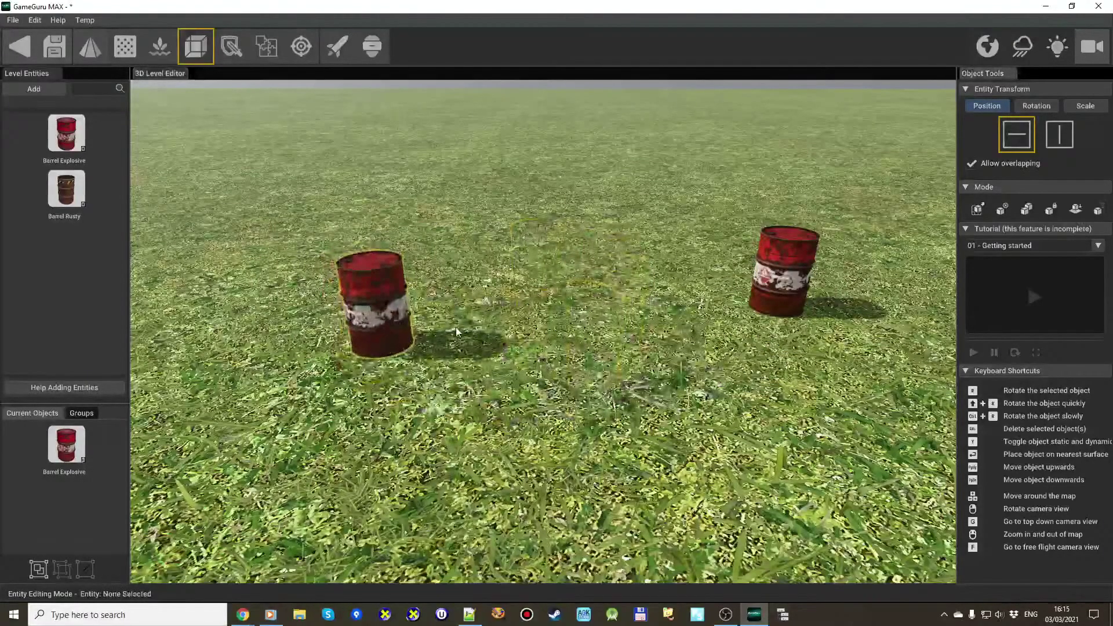
left_click_drag(766, 297, 585, 348)
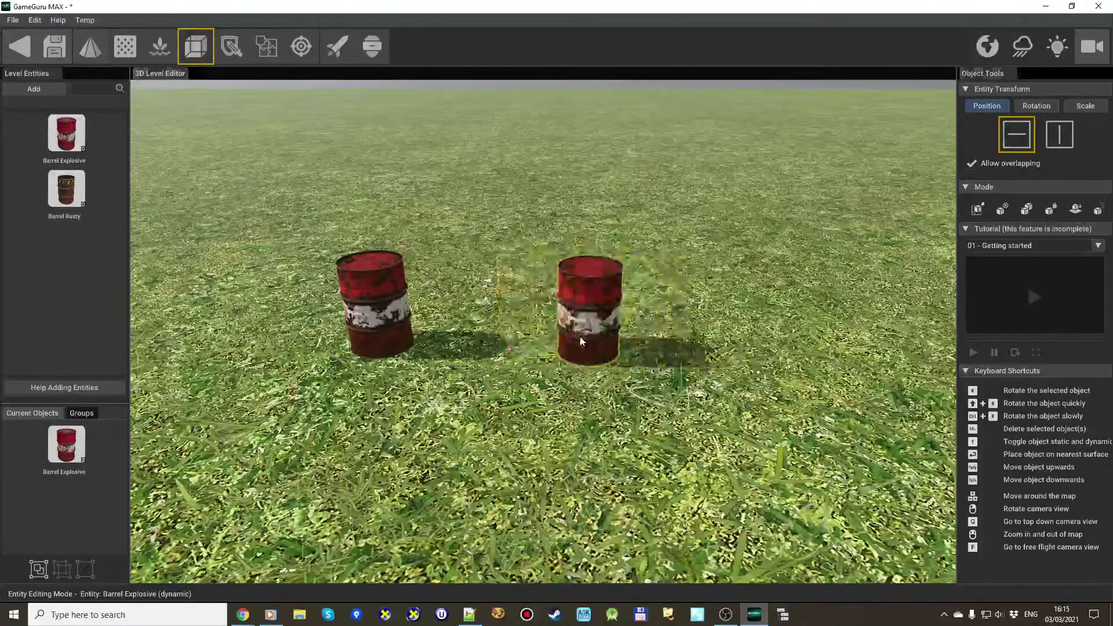
left_click(1064, 140)
left_click_drag(590, 299, 576, 323)
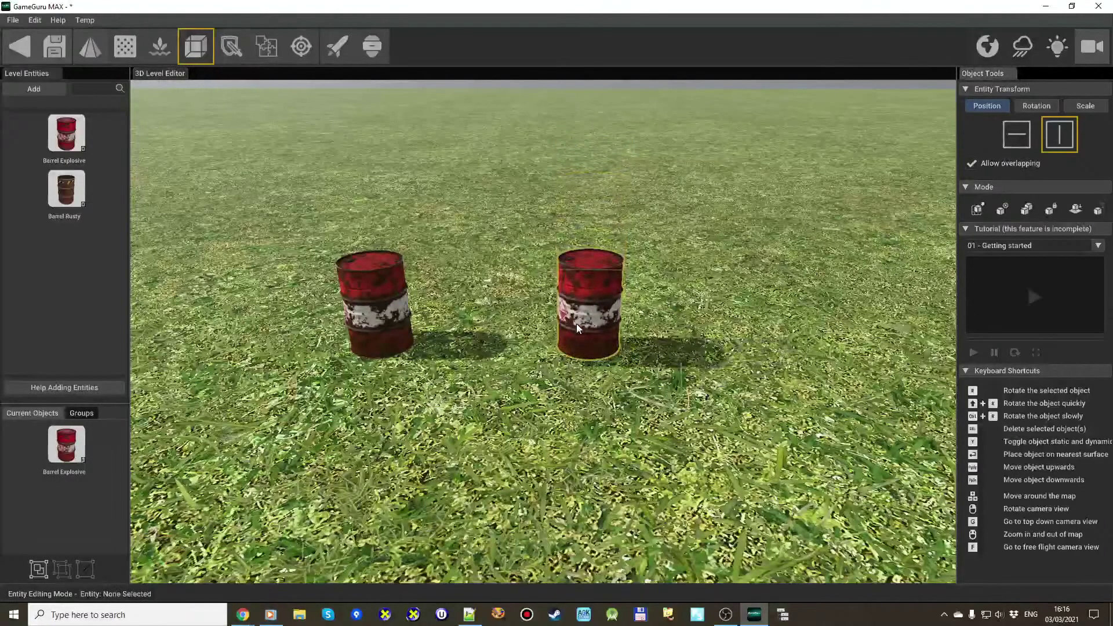
left_click_drag(596, 344, 652, 342)
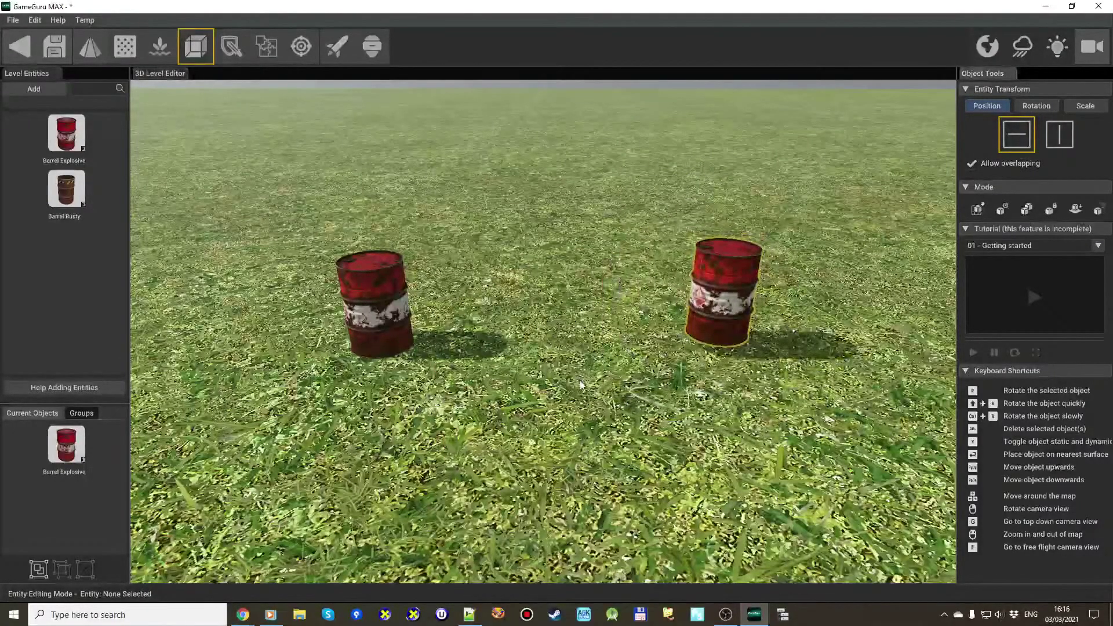
left_click_drag(388, 332, 540, 323)
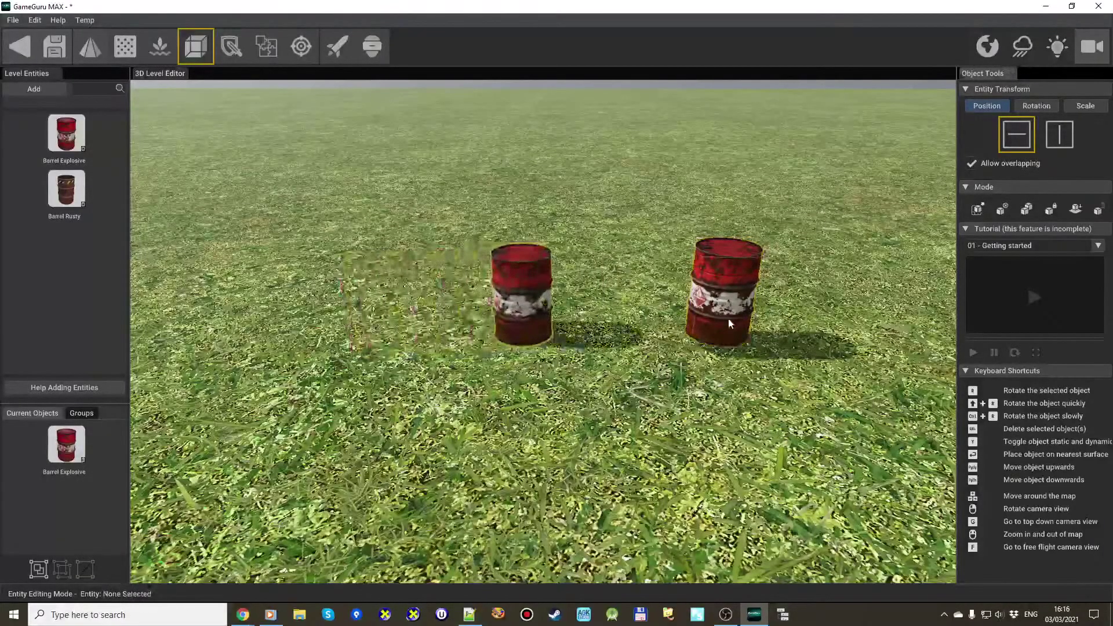
left_click_drag(728, 317, 643, 322)
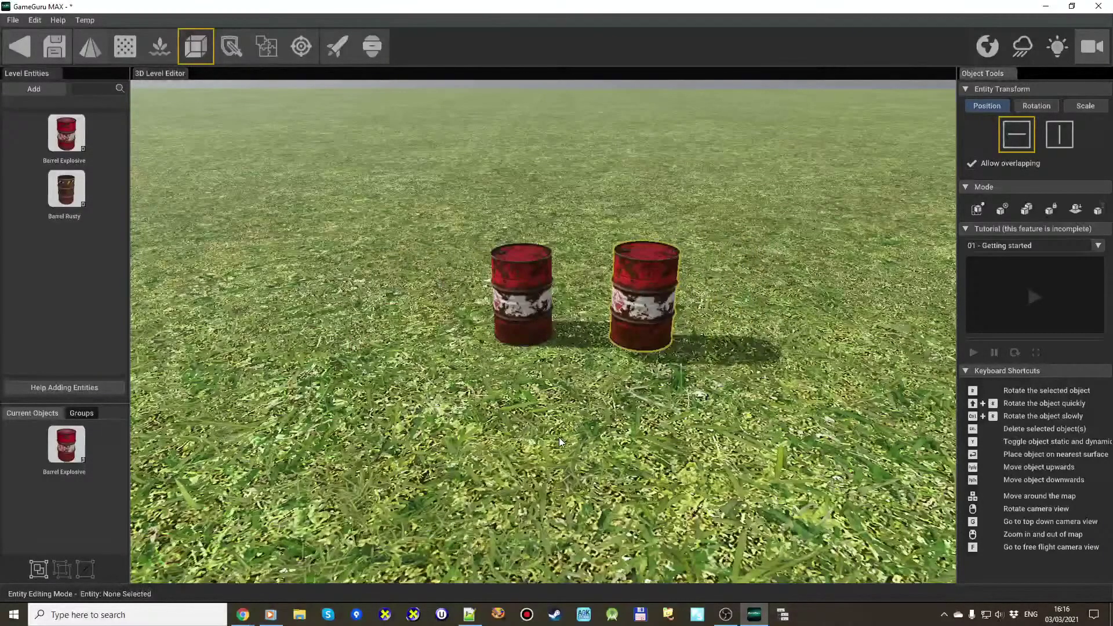
Box-select both red barrels, group them, and move the group left across the grass
right_click_drag(569, 395, 904, 341)
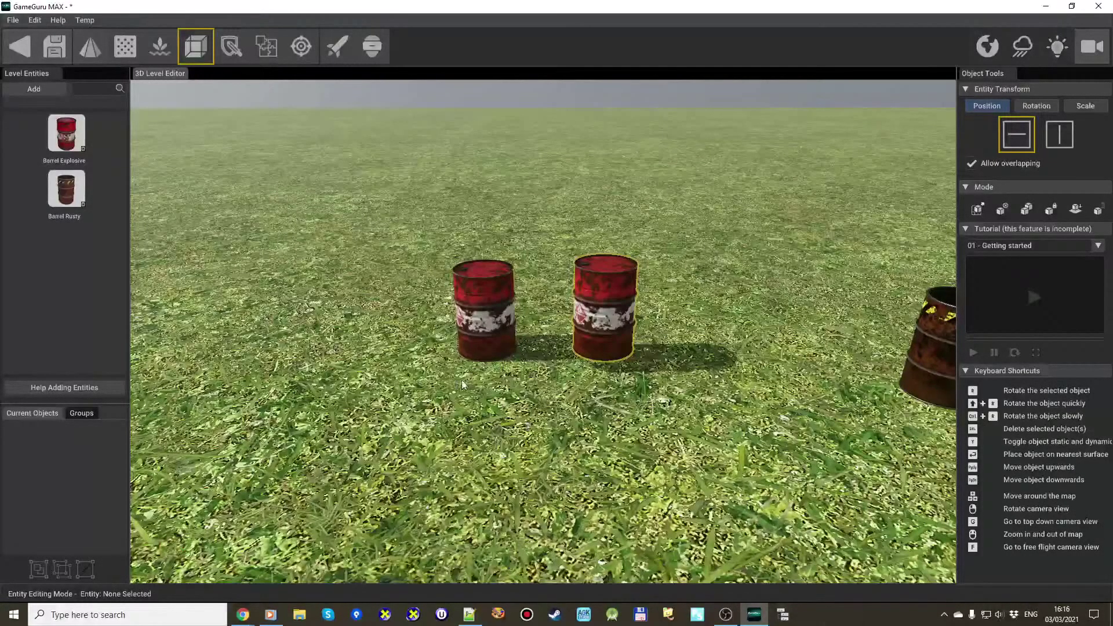
left_click_drag(388, 201, 682, 406)
scroll(682, 406, "up", 3)
left_click_drag(291, 170, 811, 495)
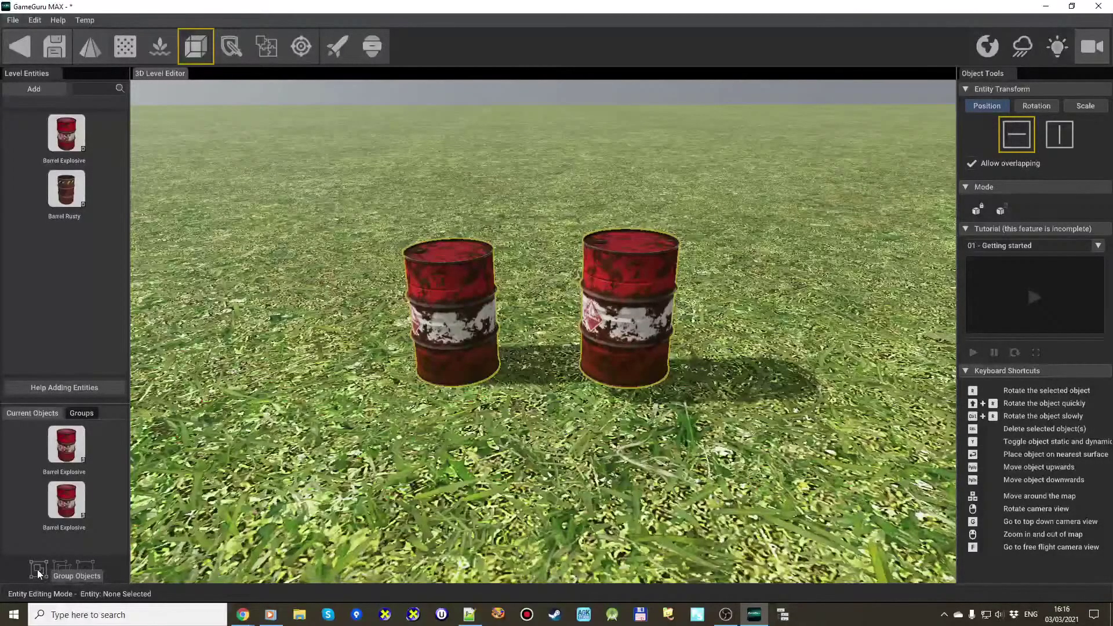
left_click(37, 571)
left_click(68, 452)
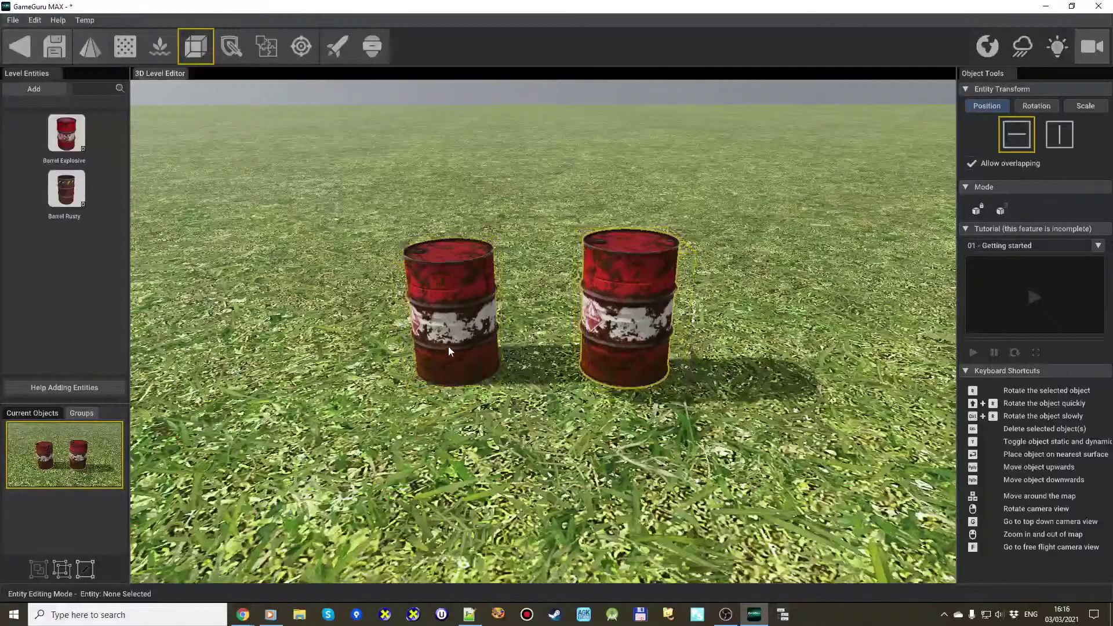
left_click_drag(448, 346, 323, 278)
Use Edit Group to set one barrel behind the other, then move the group
left_click(87, 569)
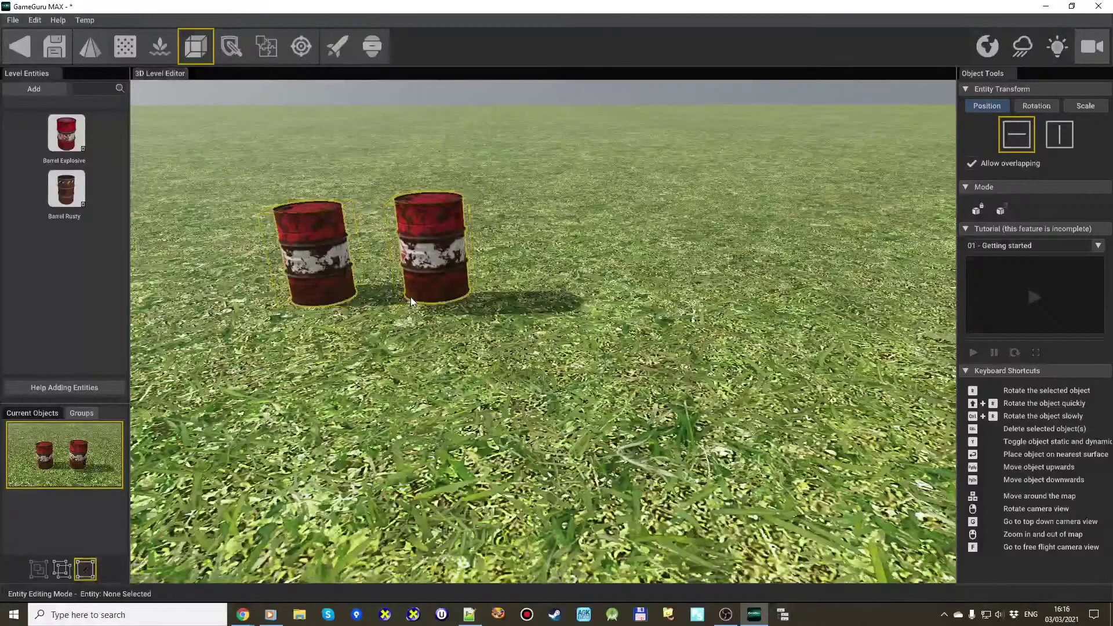
left_click_drag(437, 277, 532, 261)
left_click_drag(318, 288, 315, 318)
left_click_drag(544, 253, 458, 321)
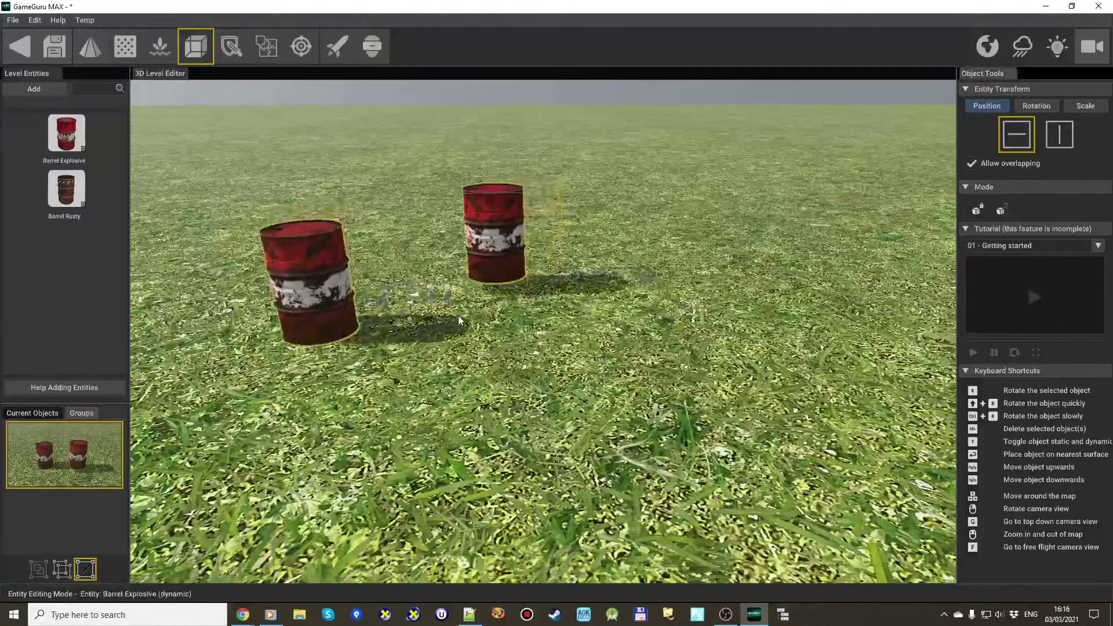
left_click(83, 571)
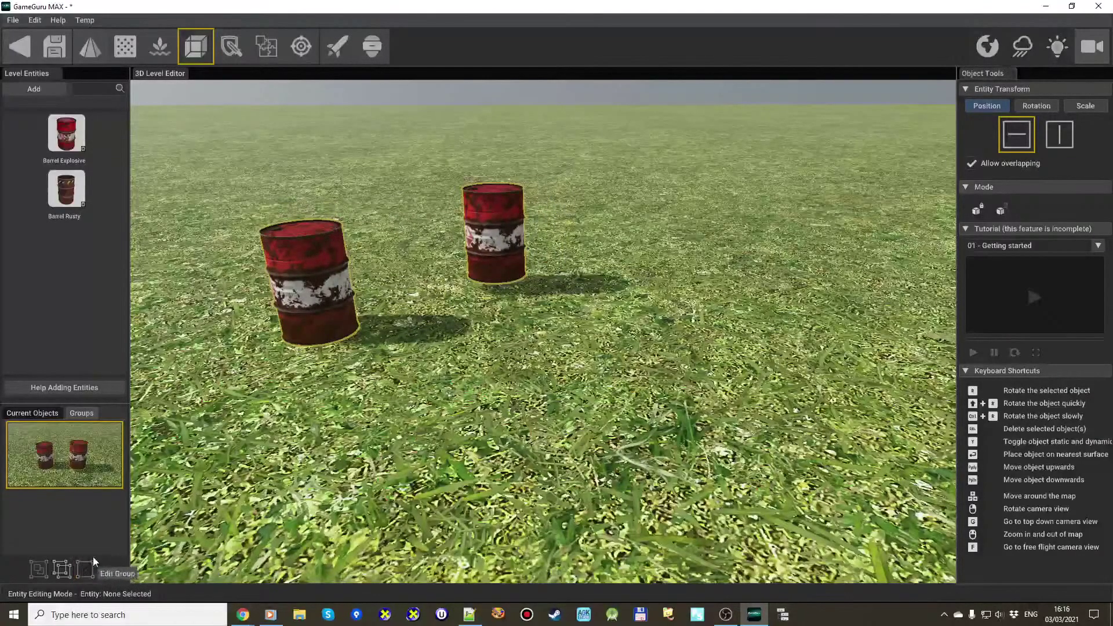
left_click_drag(295, 322, 330, 300)
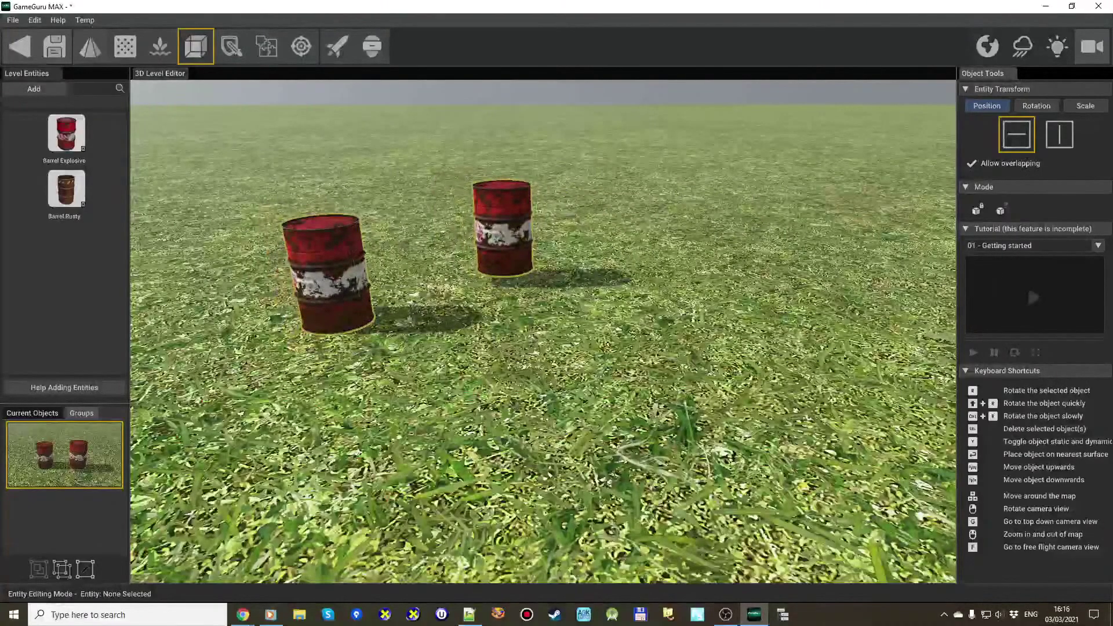
Group the two rusty barrels and move them right-front, undoing an accidental red-pair move
right_click_drag(331, 300, 527, 402)
left_click_drag(547, 244, 826, 442)
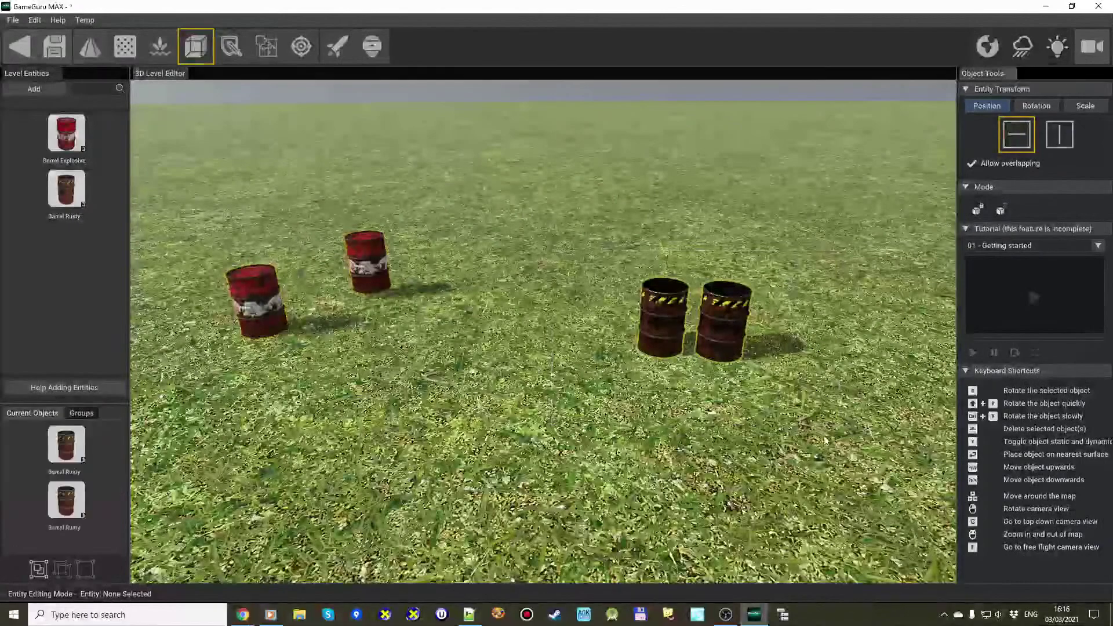
left_click(39, 569)
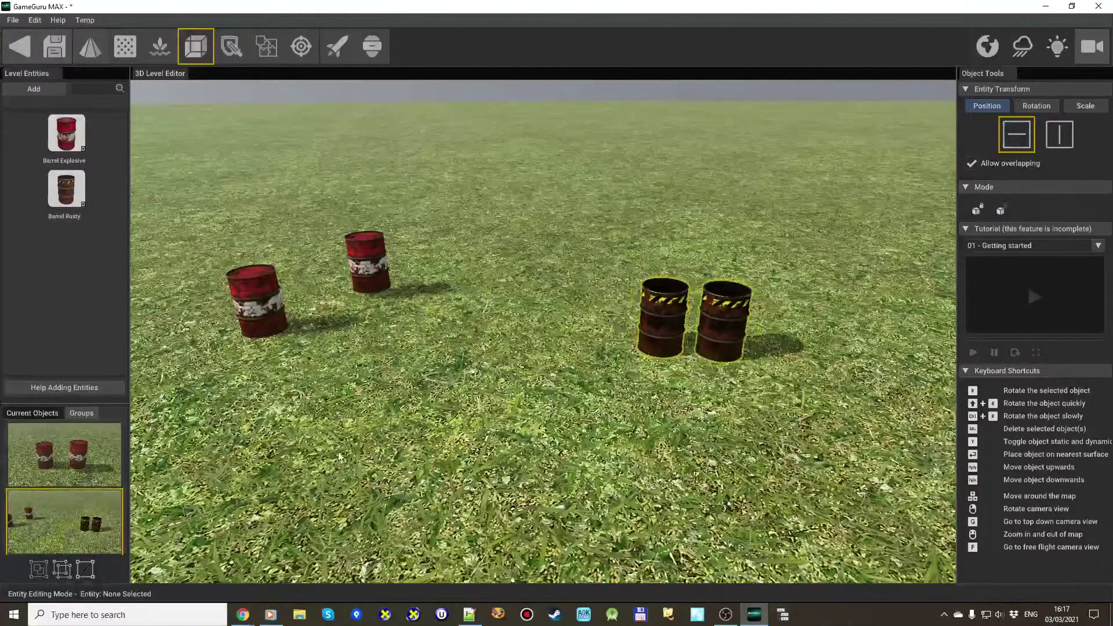
left_click_drag(678, 329, 736, 360)
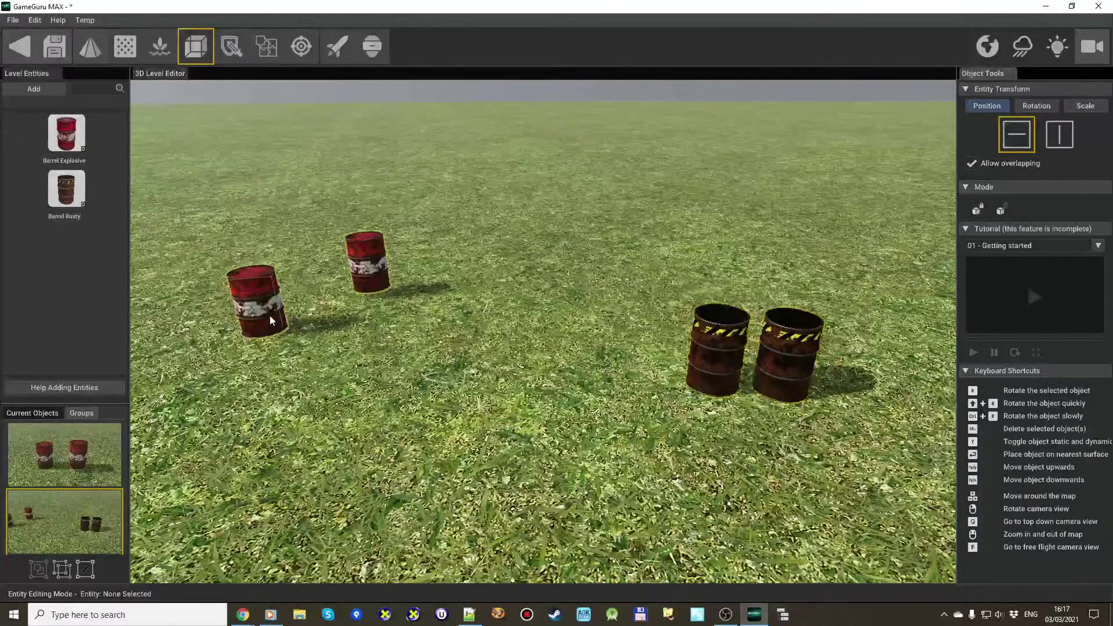
left_click_drag(261, 284, 522, 406)
key("ctrl+z")
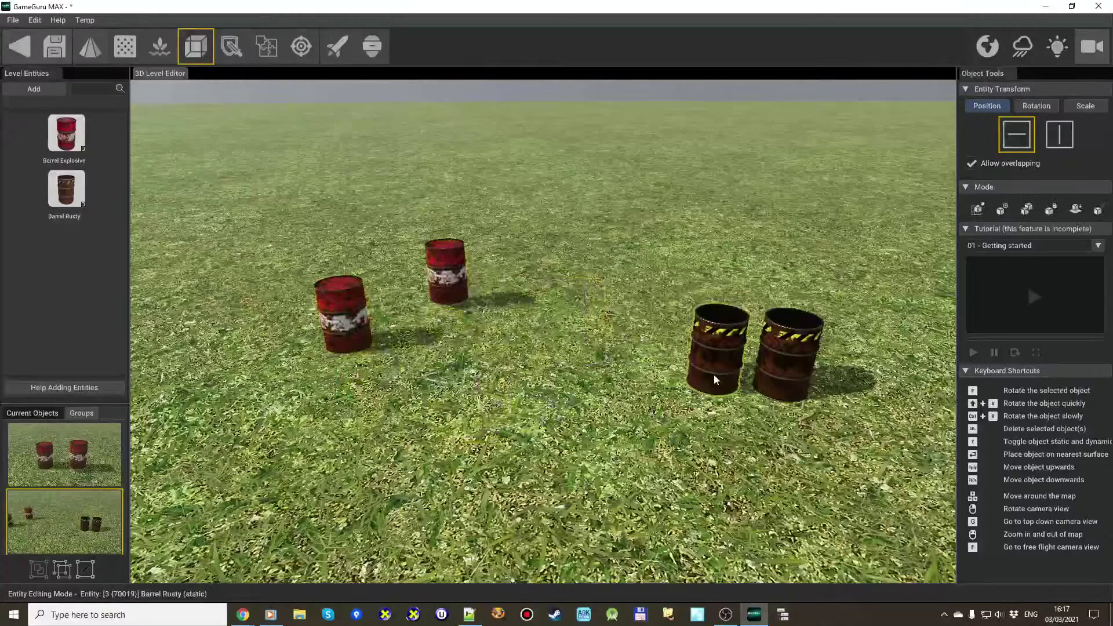
mouse_move(711, 380)
left_mouse_down()
mouse_move(515, 400)
mouse_move(700, 391)
left_mouse_up()
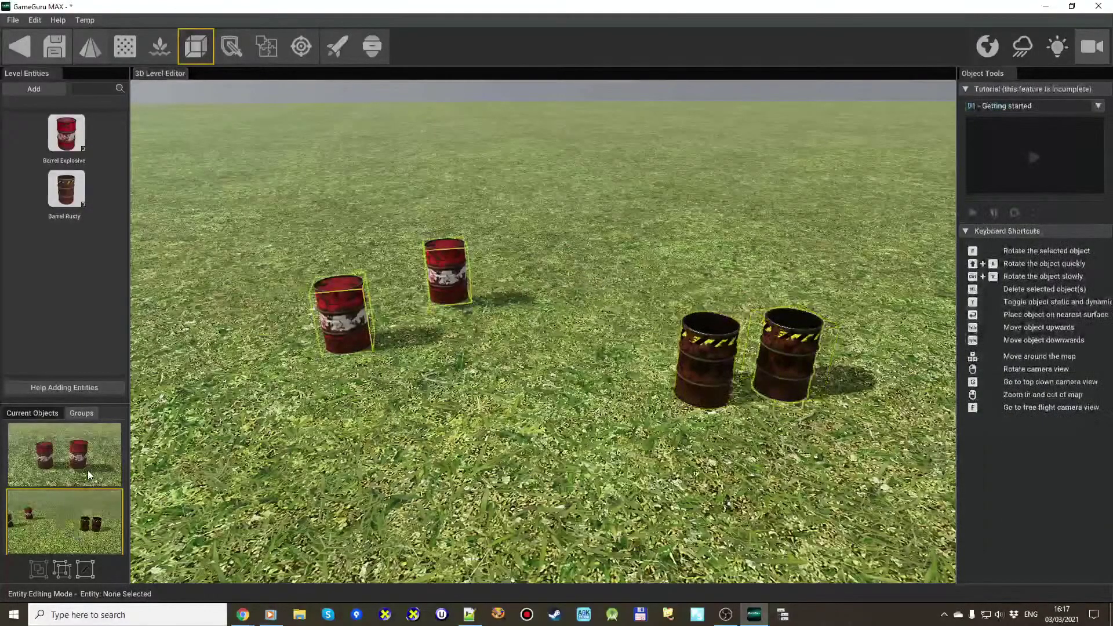
Ungroup the rusty barrels, spread them apart, and shift the red barrel pair down-left
left_click(61, 571)
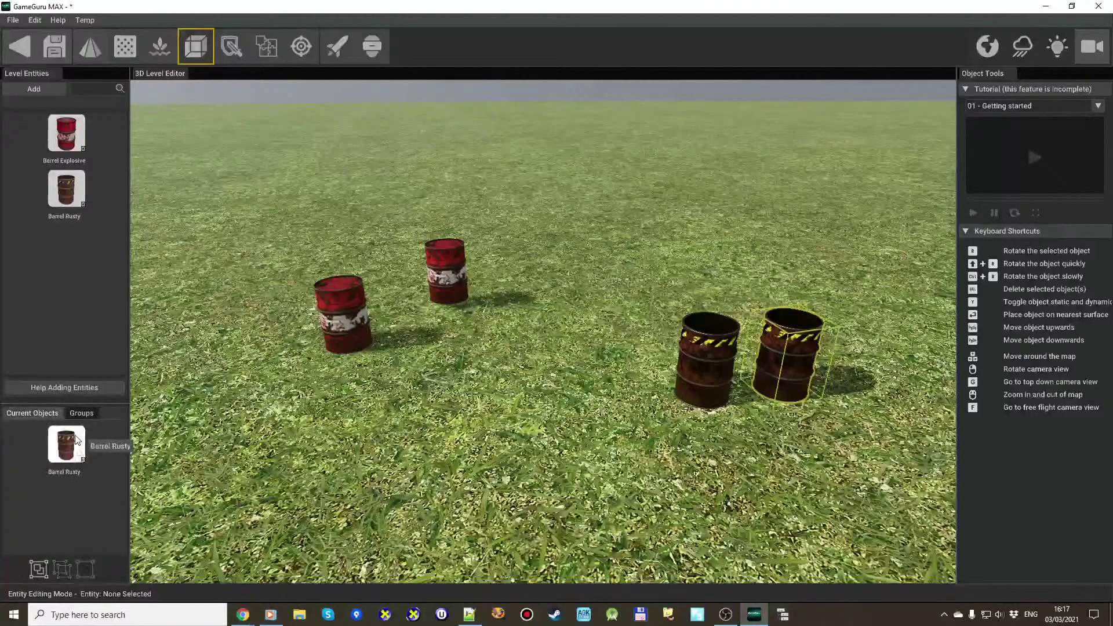
left_click(700, 374)
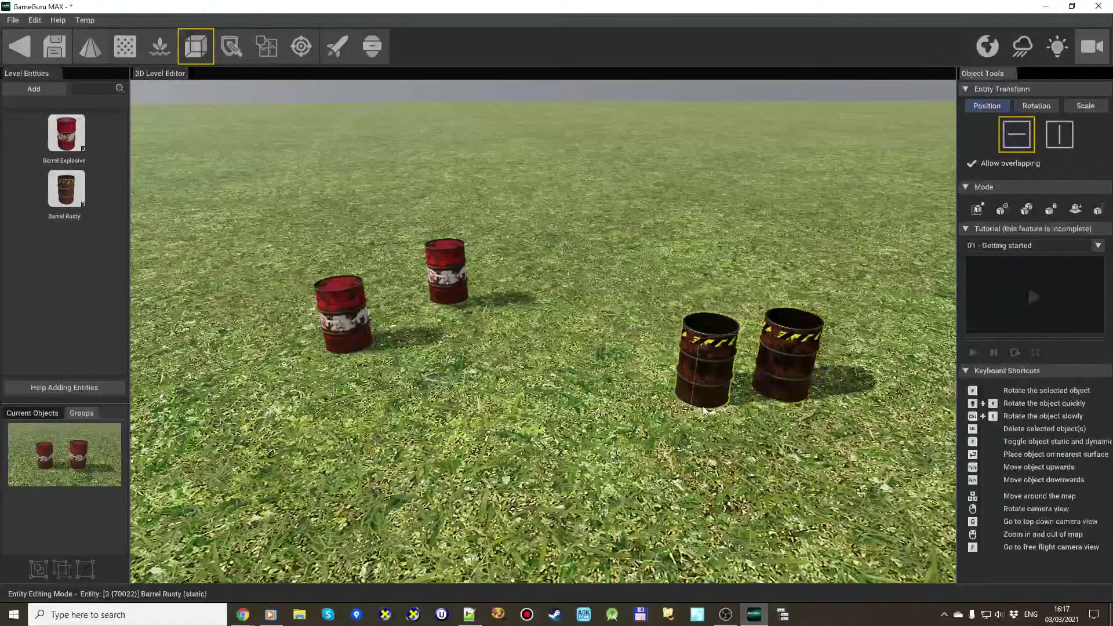
left_click_drag(700, 391, 664, 442)
left_click_drag(792, 374, 839, 415)
left_click(345, 293)
left_click_drag(344, 293, 254, 310)
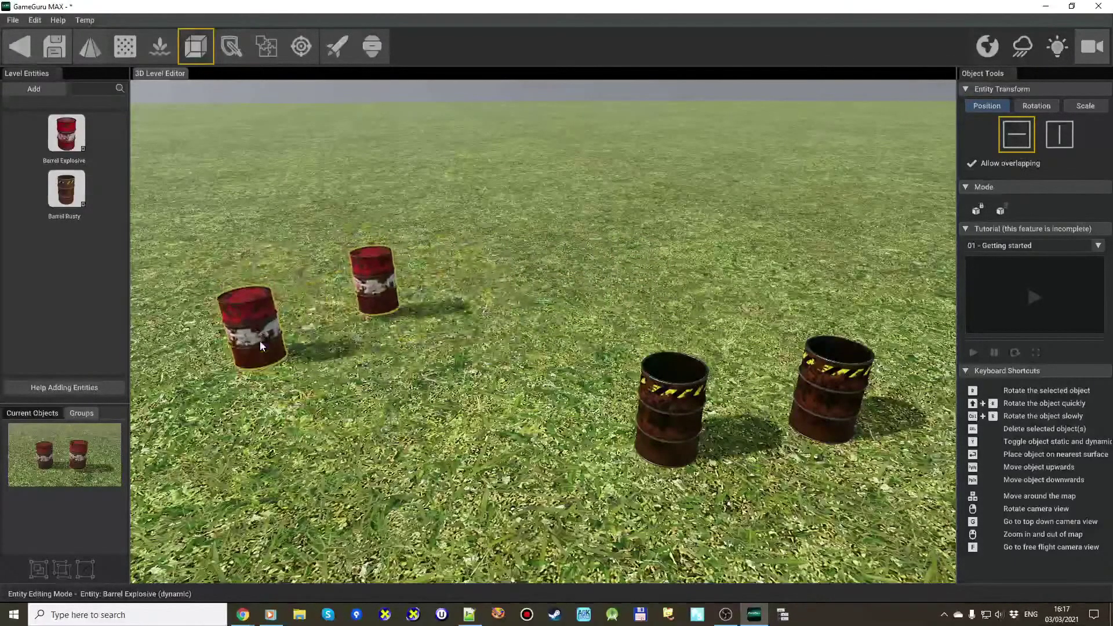
Delete both rusty barrels from the level
left_click(311, 453)
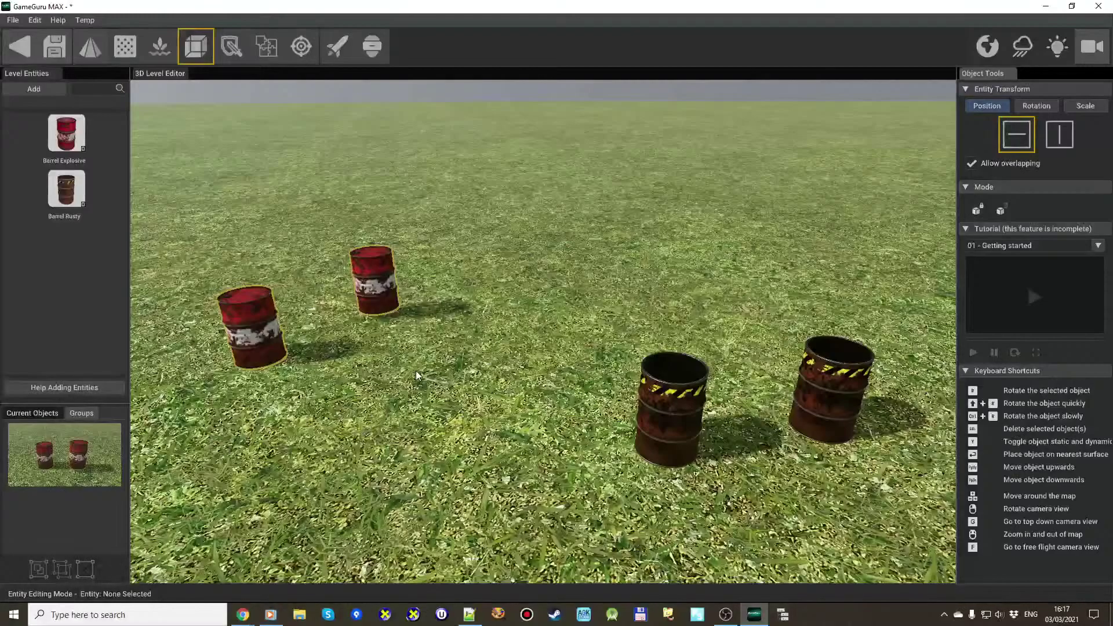
scroll(652, 382, "down", 3)
scroll(652, 382, "up", 3)
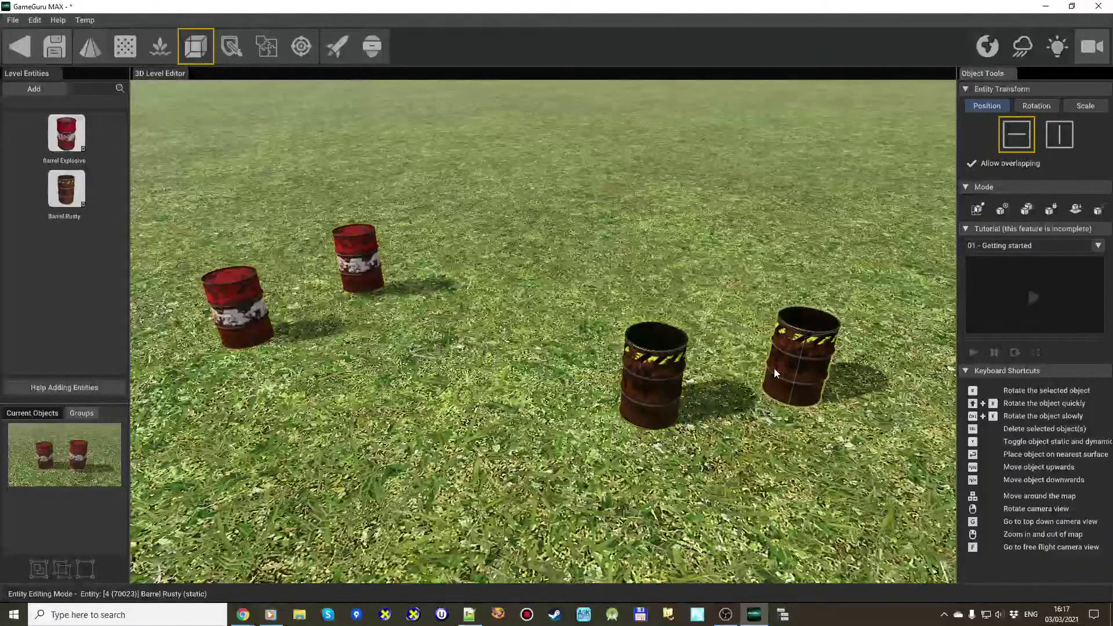
left_click_drag(774, 367, 638, 396)
key("Delete")
left_click(225, 332)
key("a")
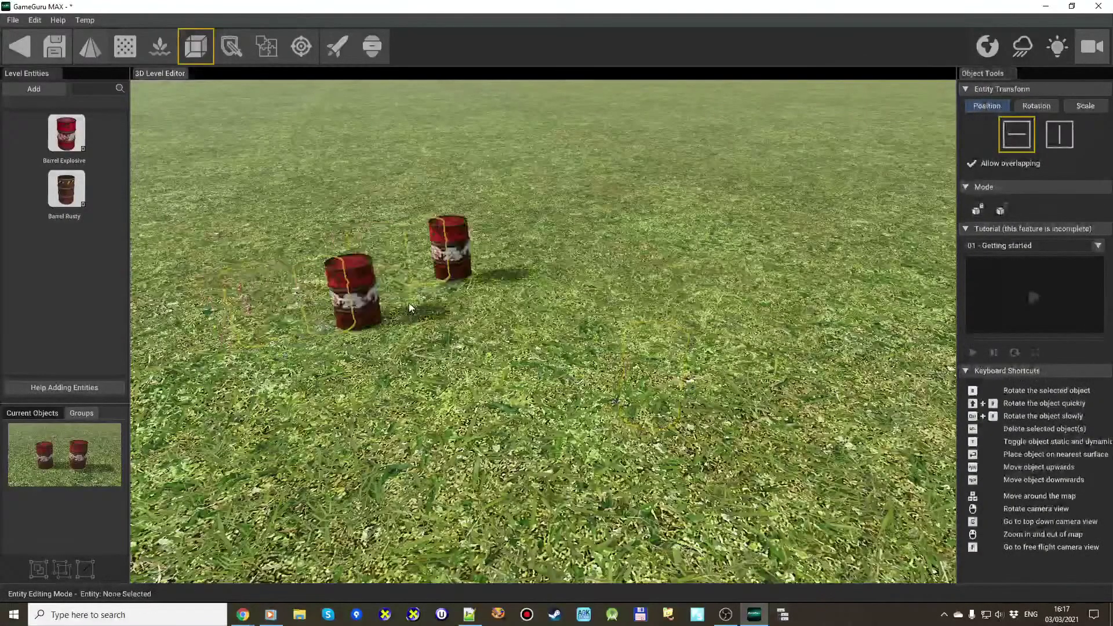
scroll(277, 316, "down", 3)
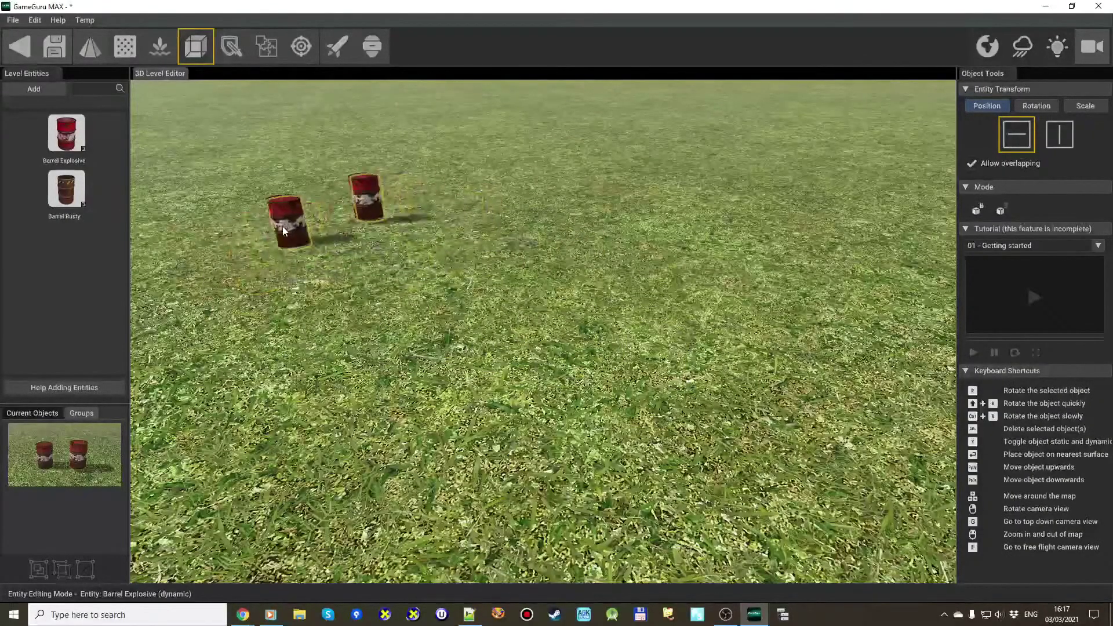
Copy the red explosive barrel pair and place three copies across the field
key("ctrl+c")
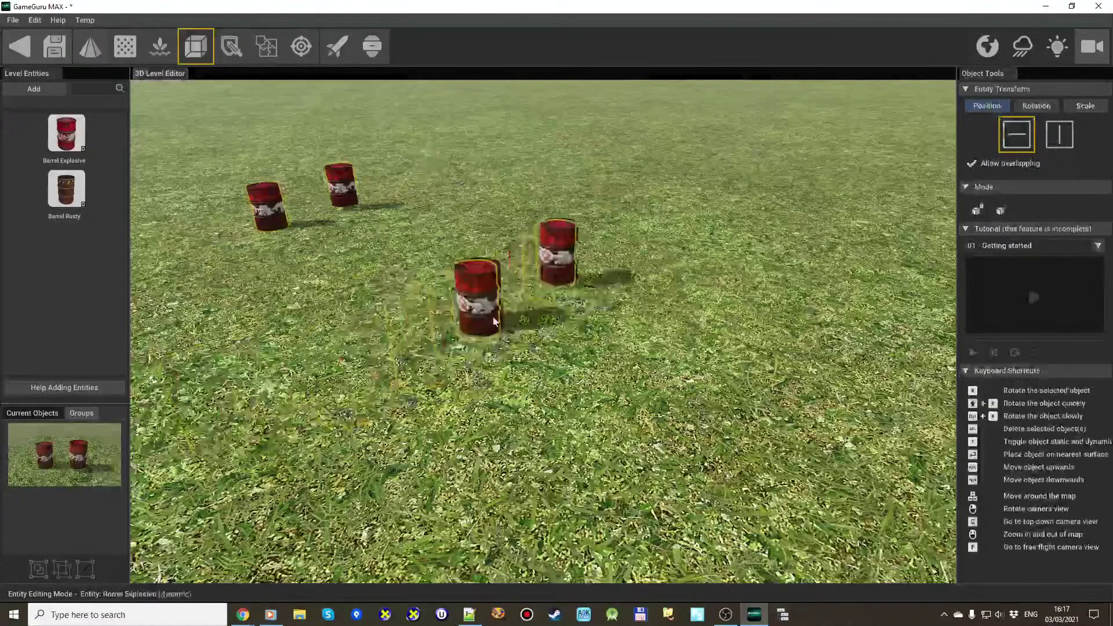
left_click(506, 308)
left_click(382, 273)
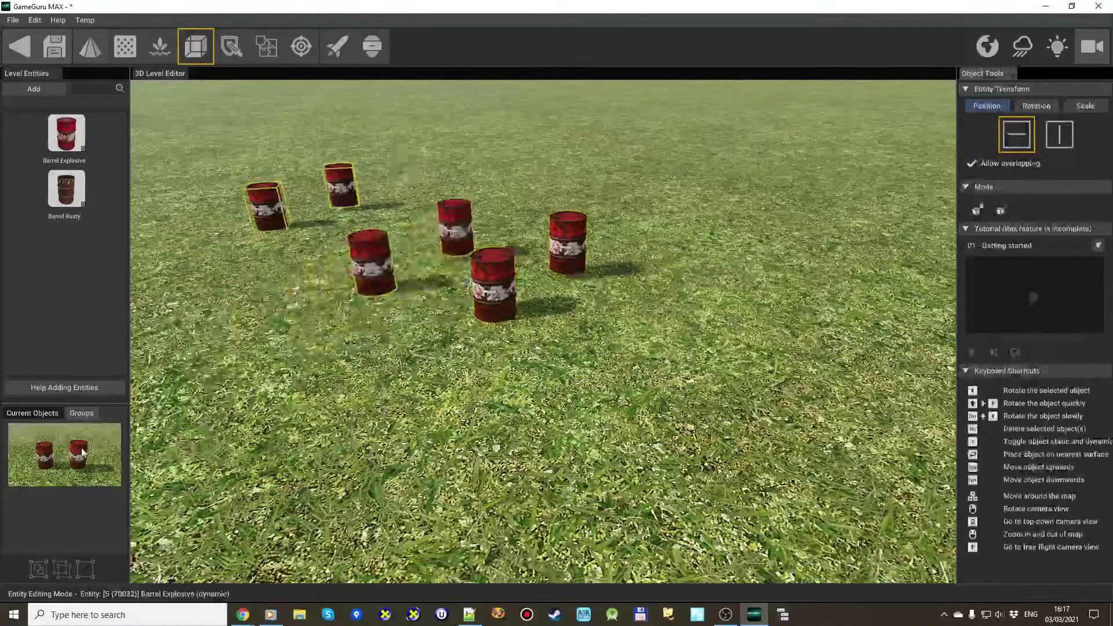
left_click(713, 332)
Place one Barrel Rusty at the back left and three more red barrel pairs right and foreground
left_click(71, 194)
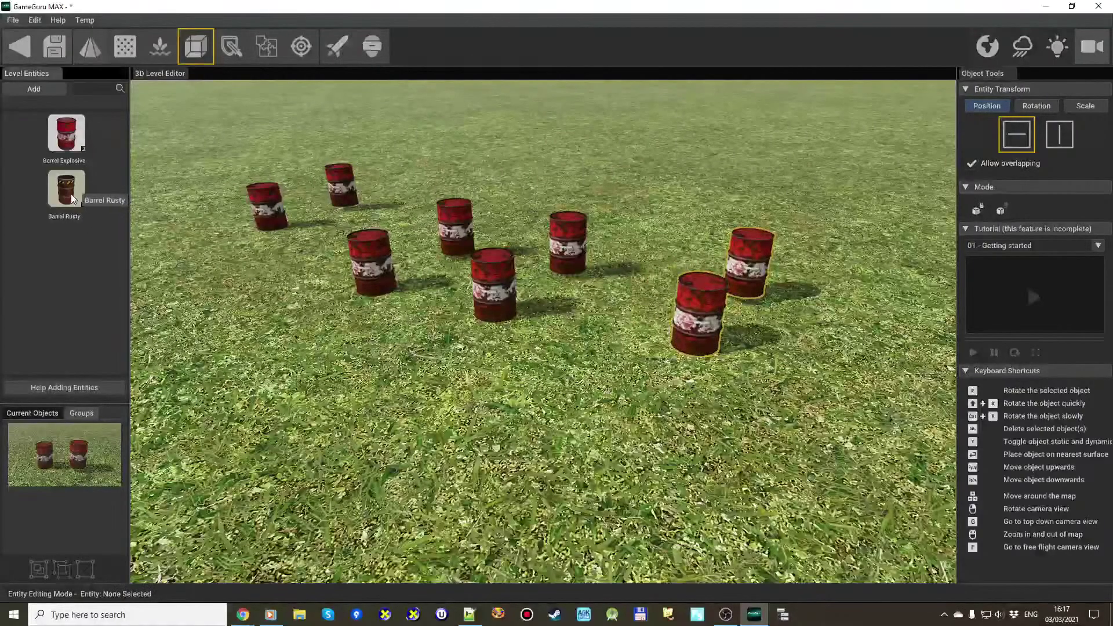
left_click(200, 190)
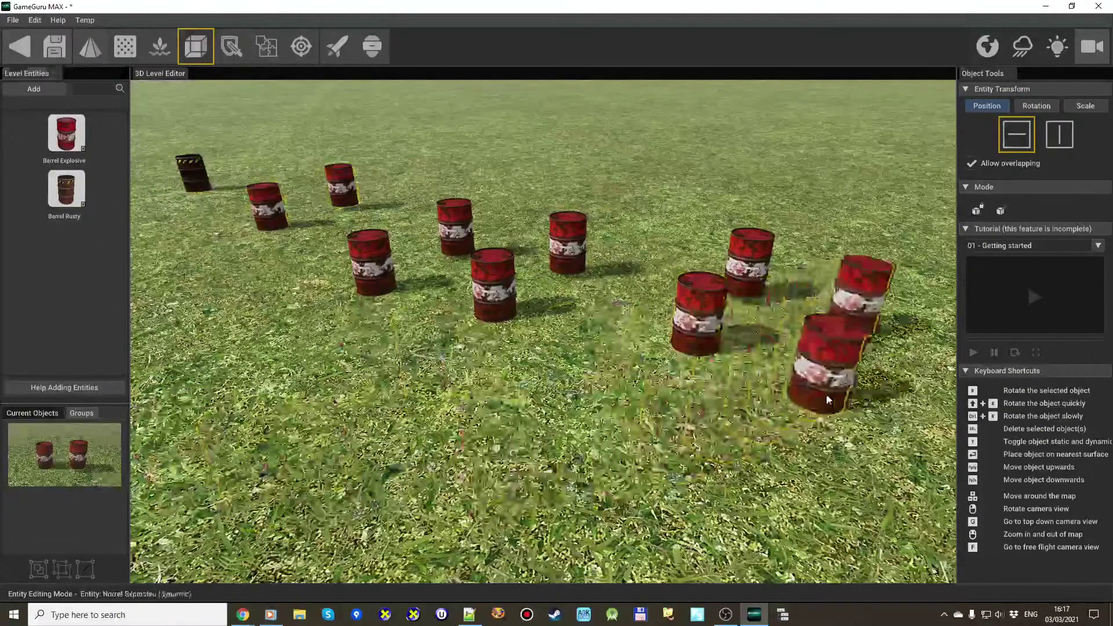
left_click(843, 389)
left_click(614, 361)
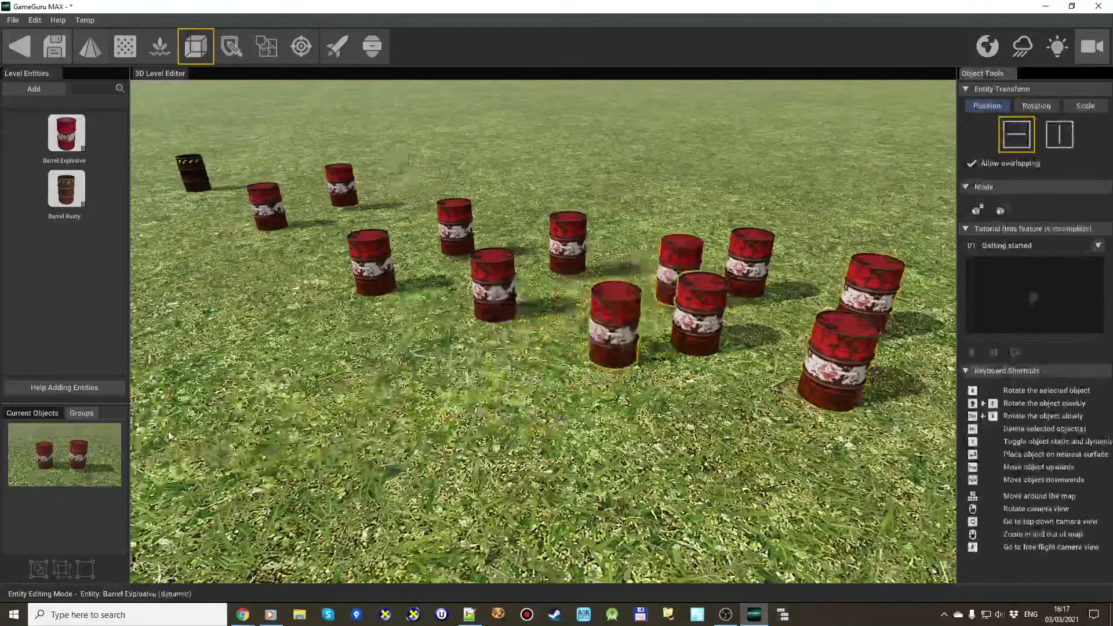
left_click(398, 510)
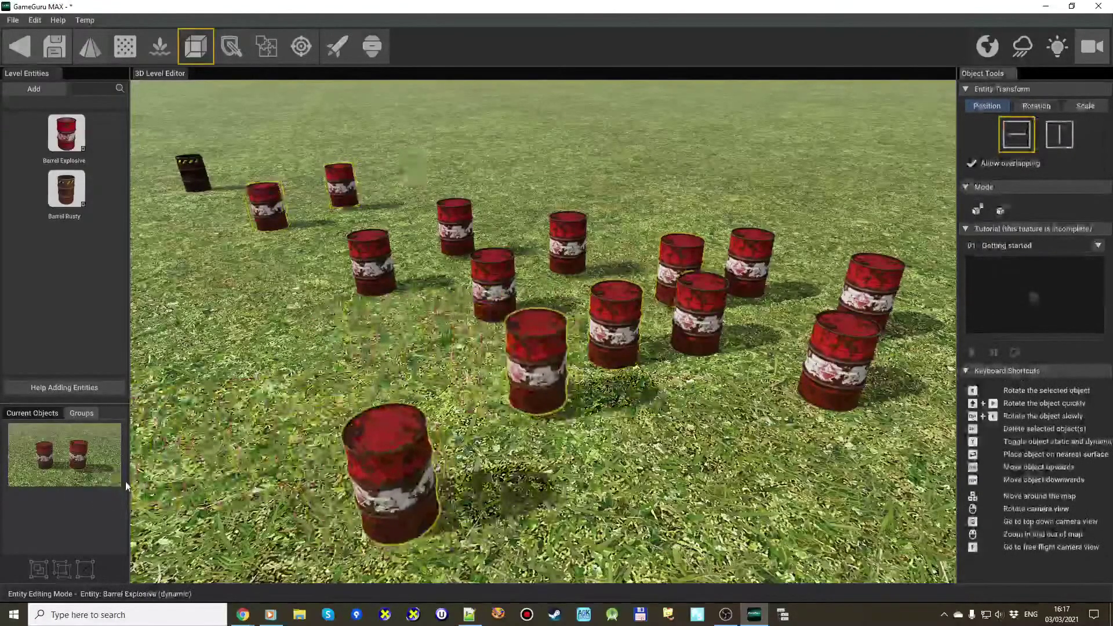
left_click(54, 456)
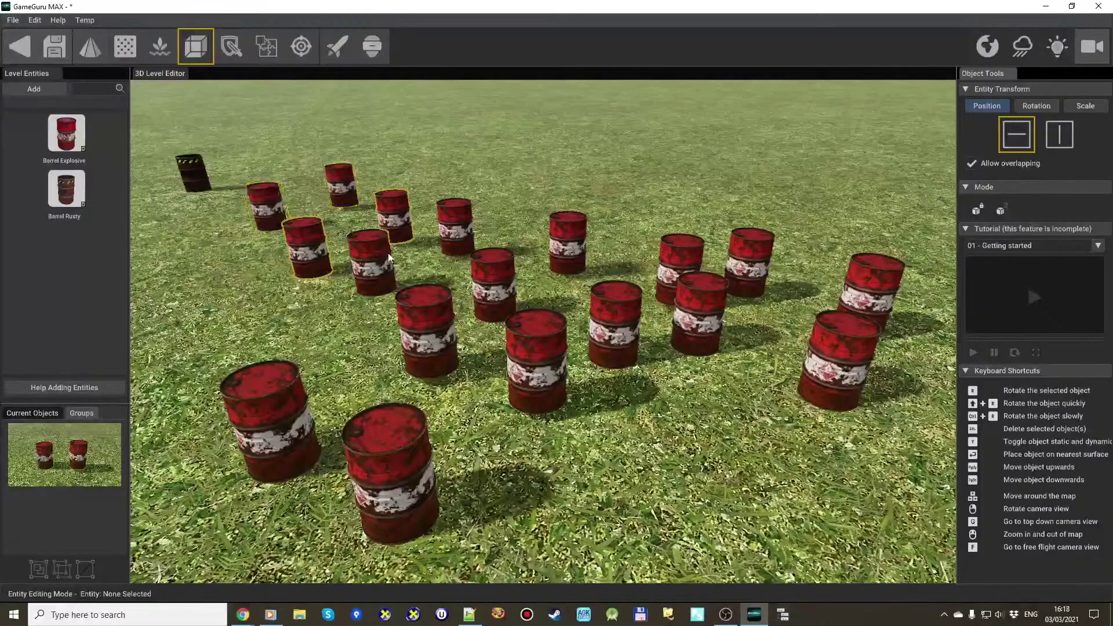
scroll(583, 408, "down", 5)
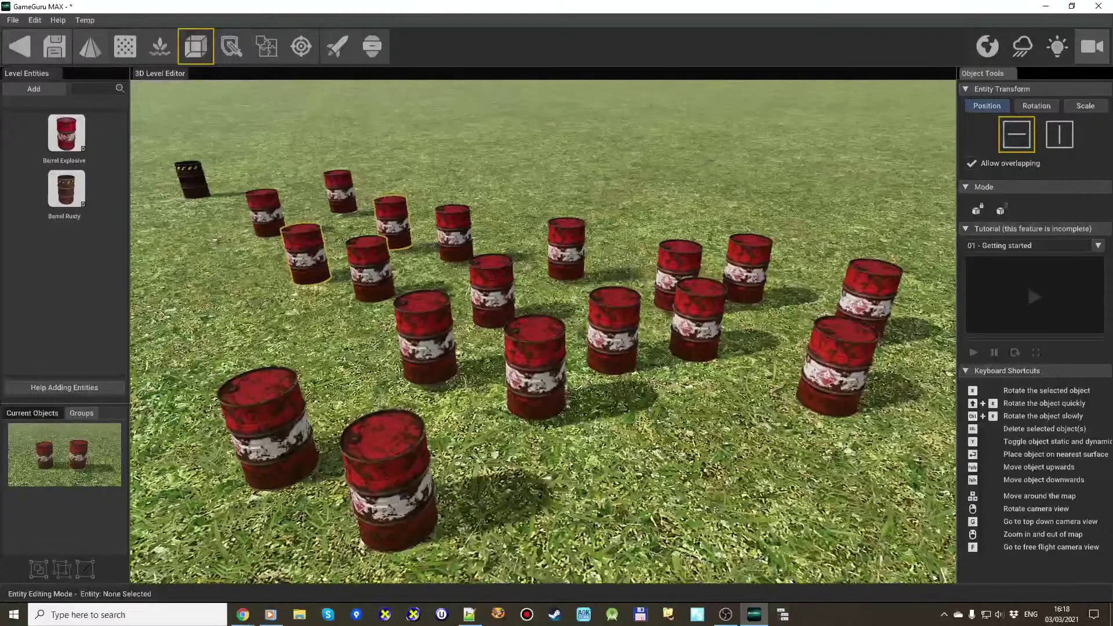
Shift a red barrel to the front right and slide the front barrel between its neighbours
scroll(543, 382, "up", 5)
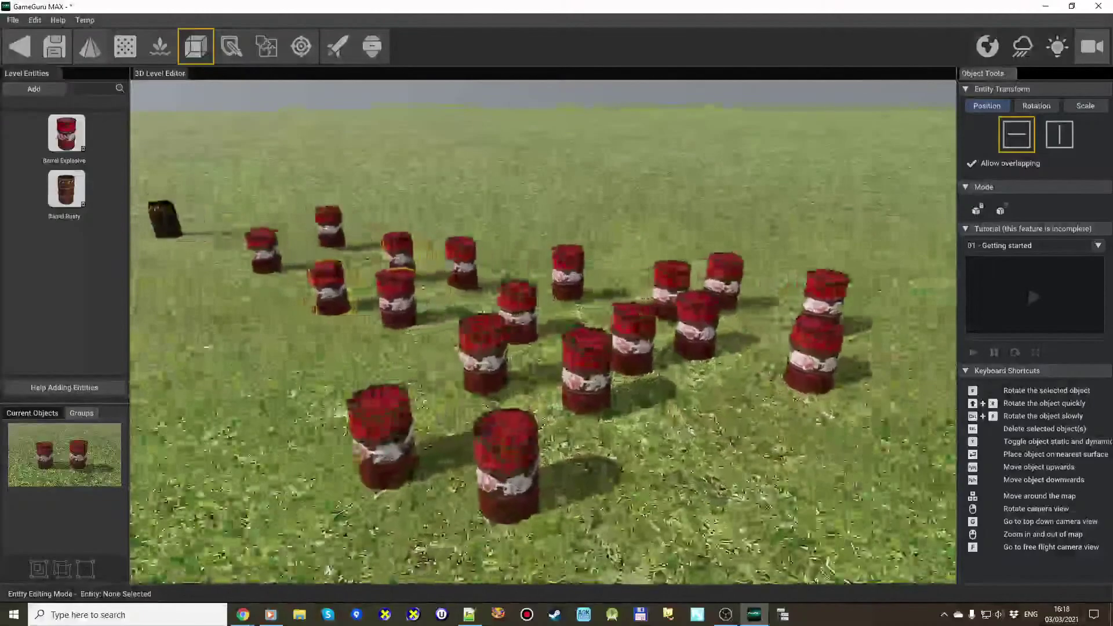
scroll(711, 454, "down", 3)
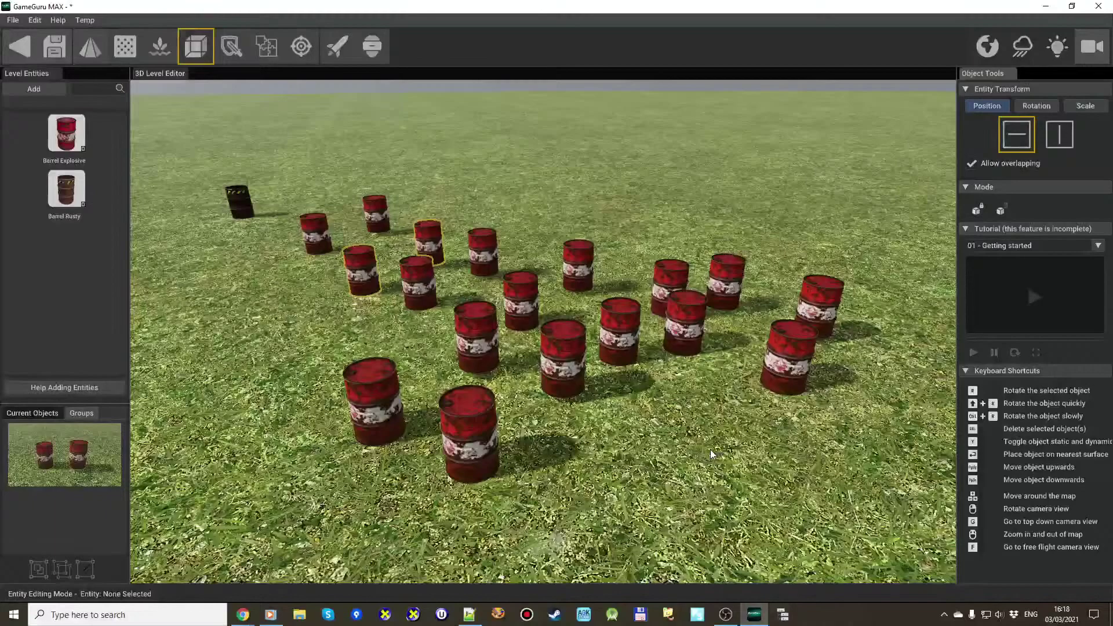
left_click(607, 434)
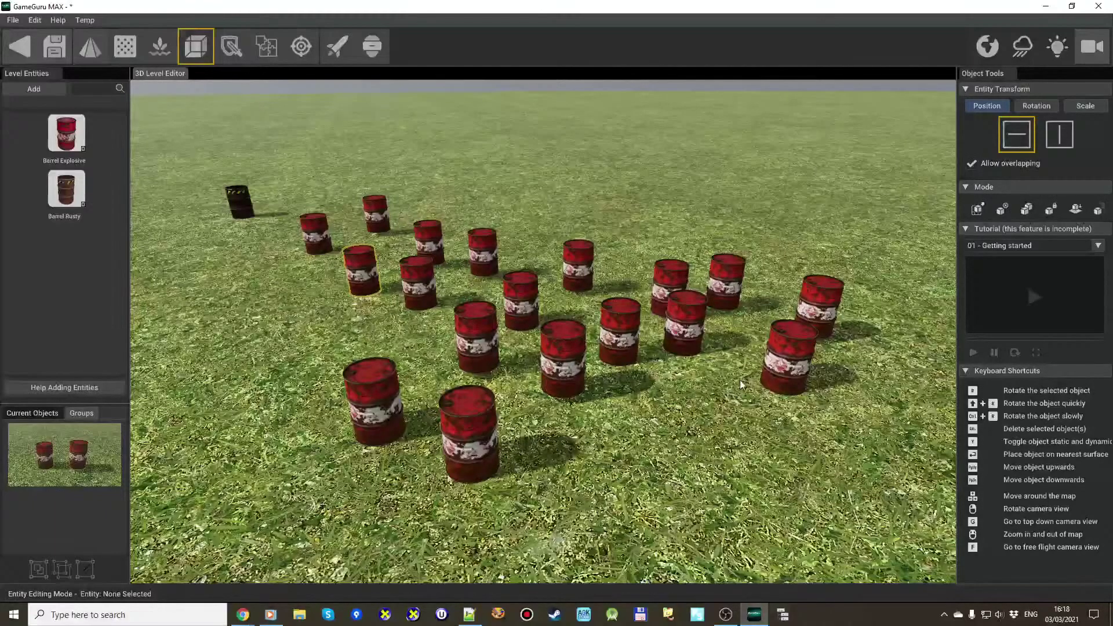
left_click_drag(794, 378, 794, 429)
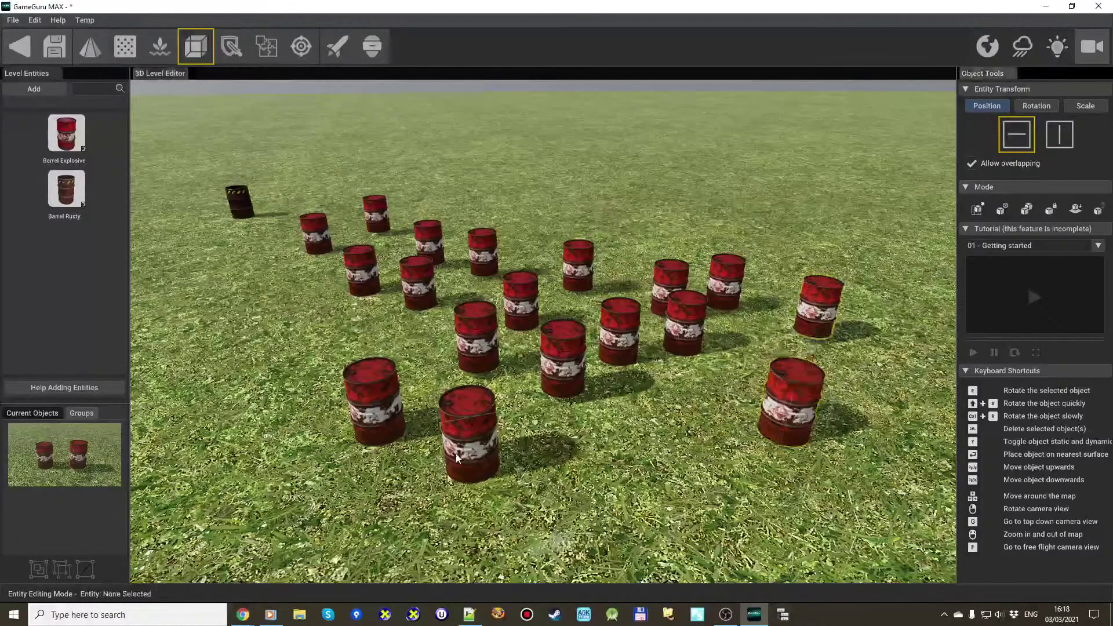
left_click_drag(471, 464, 680, 424)
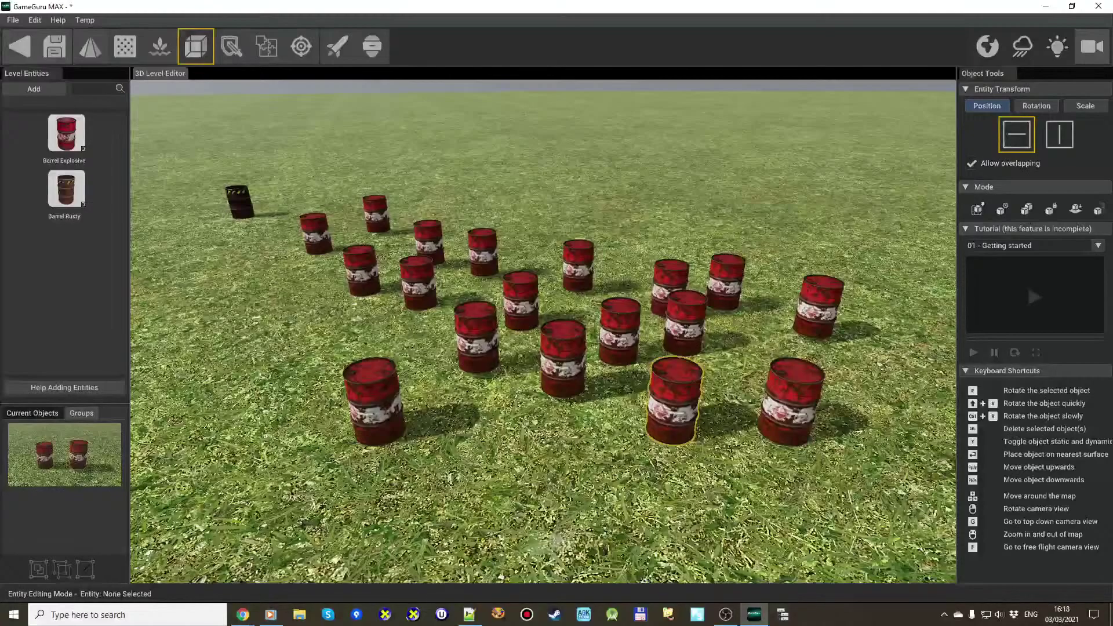
left_click(242, 614)
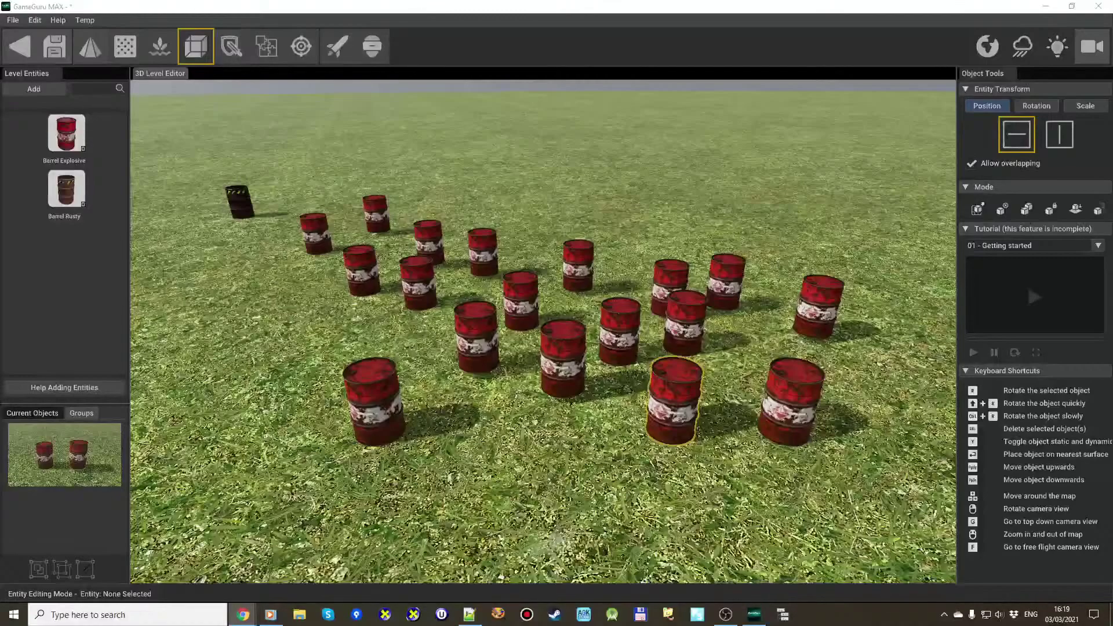
Centre the YouTube Live Chat popup over the editor and scroll through viewers' messages
left_click_drag(1112, 23, 486, 83)
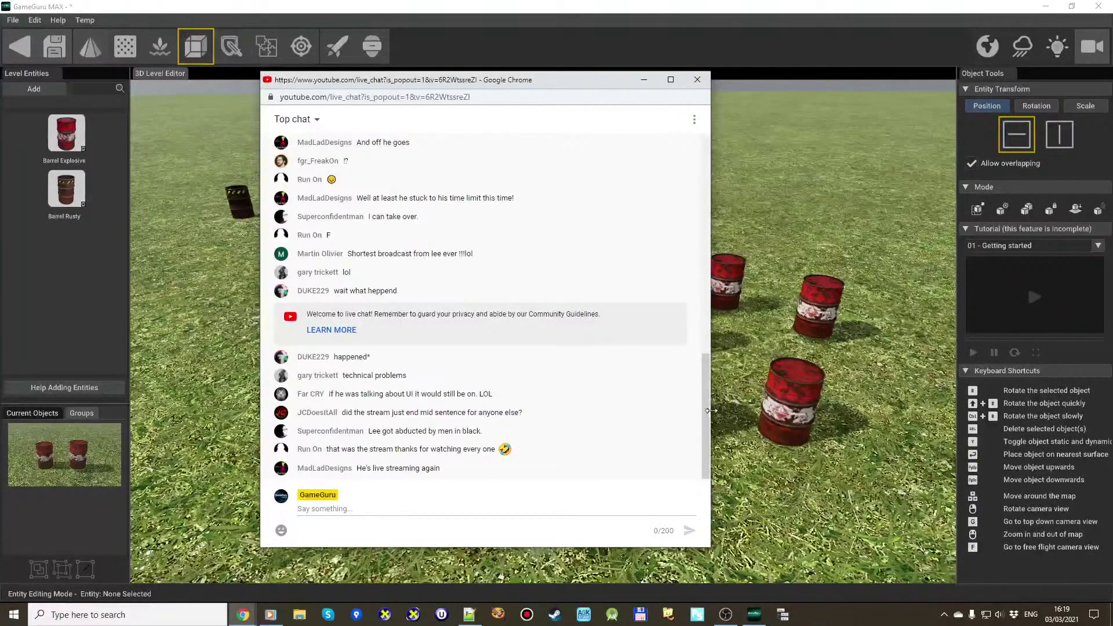
left_click_drag(710, 414, 688, 129)
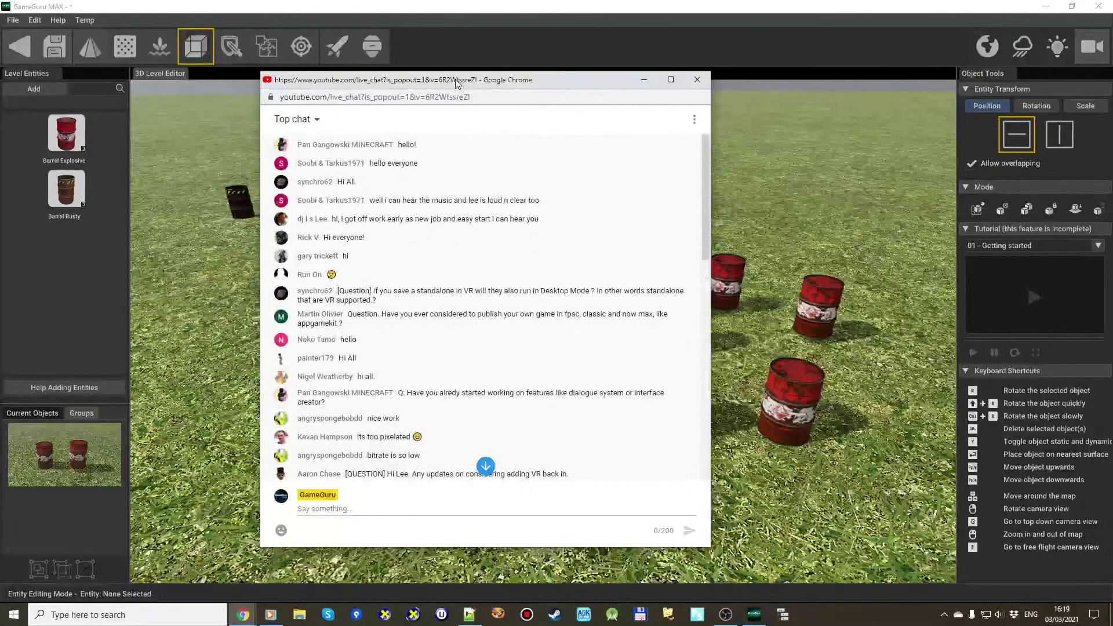
left_click_drag(458, 85, 533, 95)
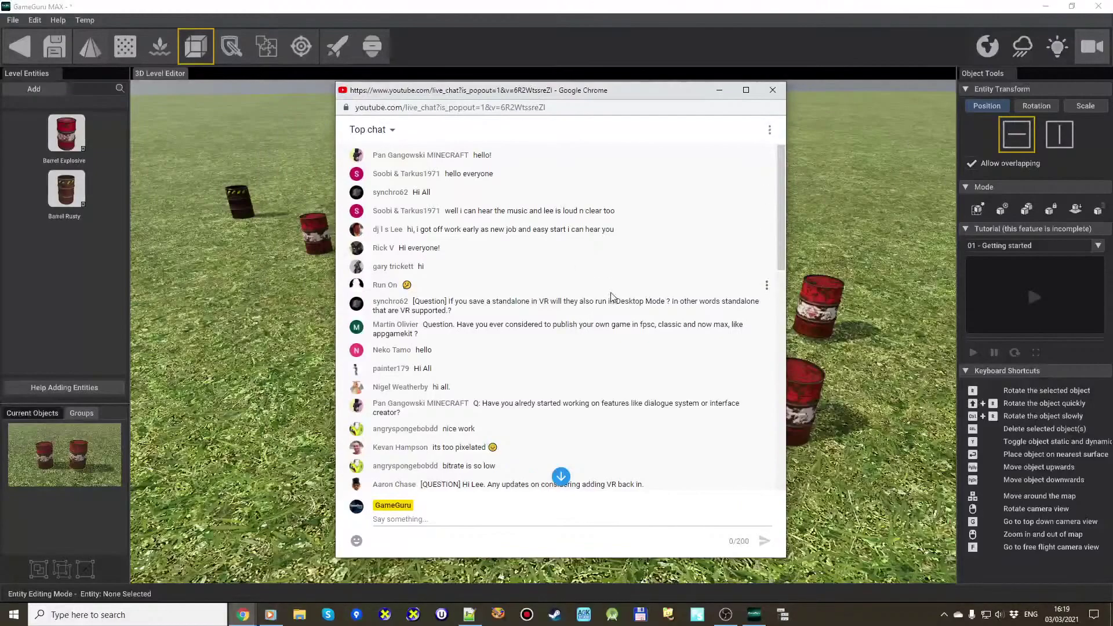
scroll(612, 294, "down", 3)
scroll(612, 294, "down", 5)
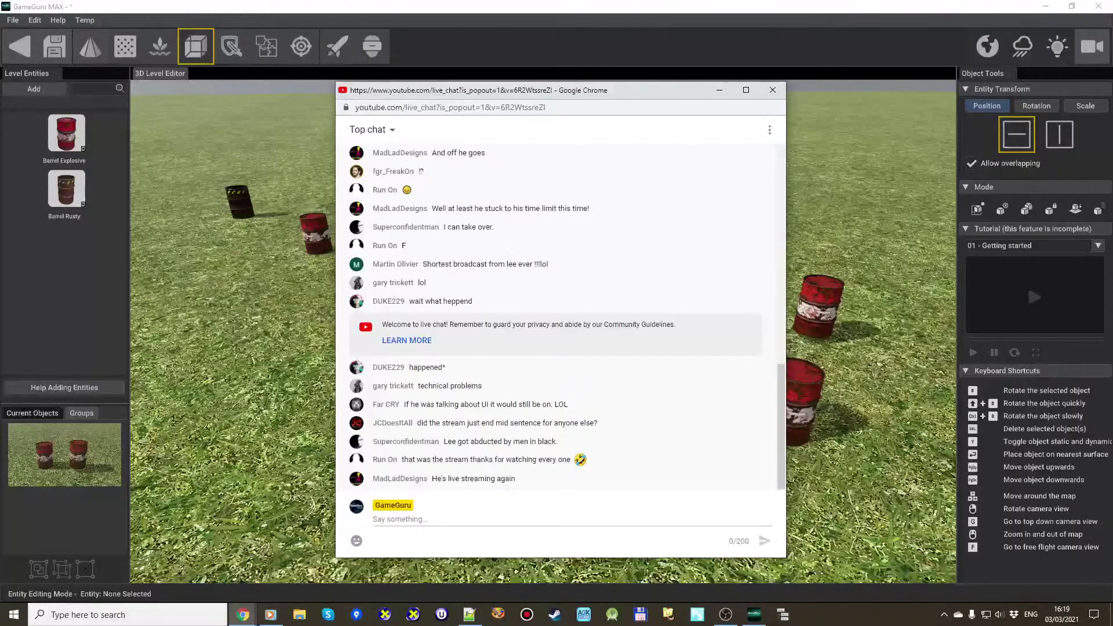
scroll(572, 259, "up", 2)
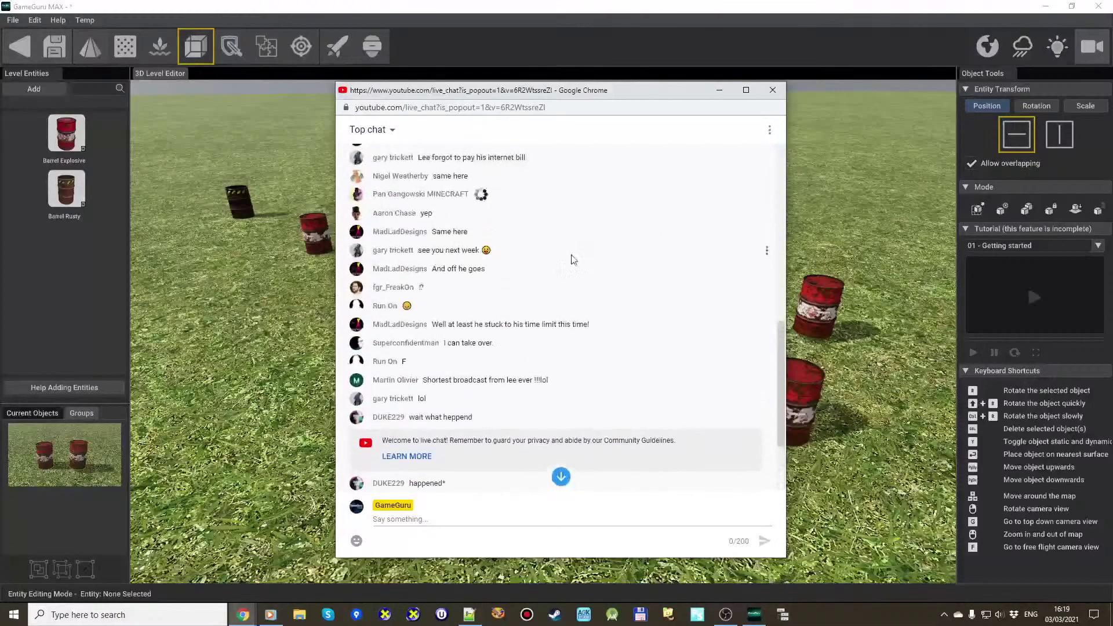
scroll(572, 259, "up", 8)
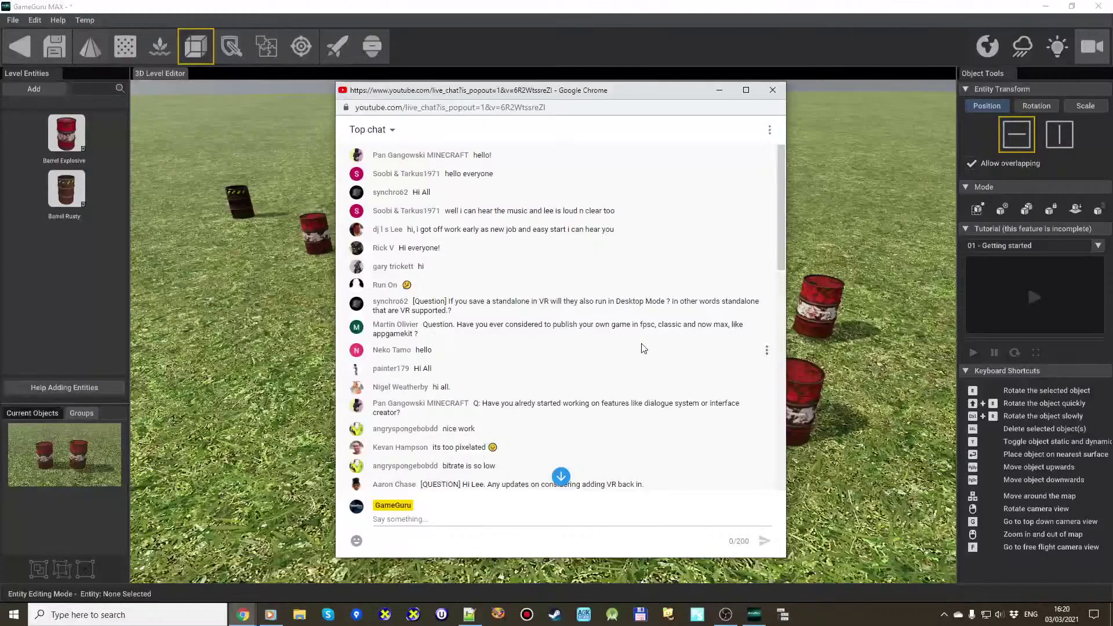
left_click_drag(781, 228, 780, 270)
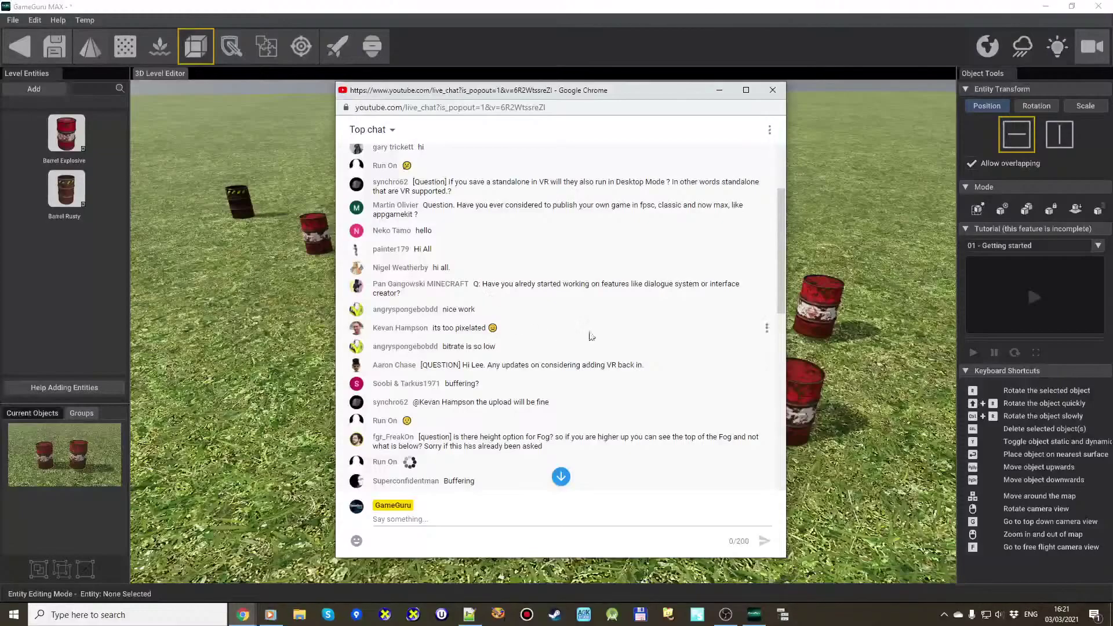
scroll(552, 315, "down", 2)
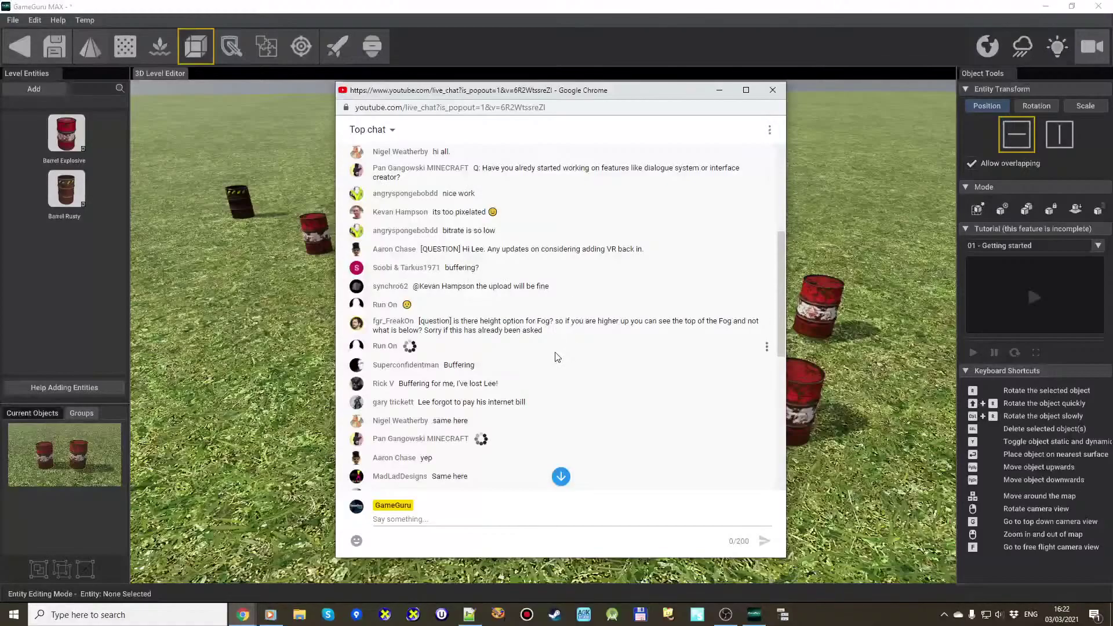
Scroll the live chat down to the newest message, 'He's live streaming again'
scroll(554, 356, "down", 1)
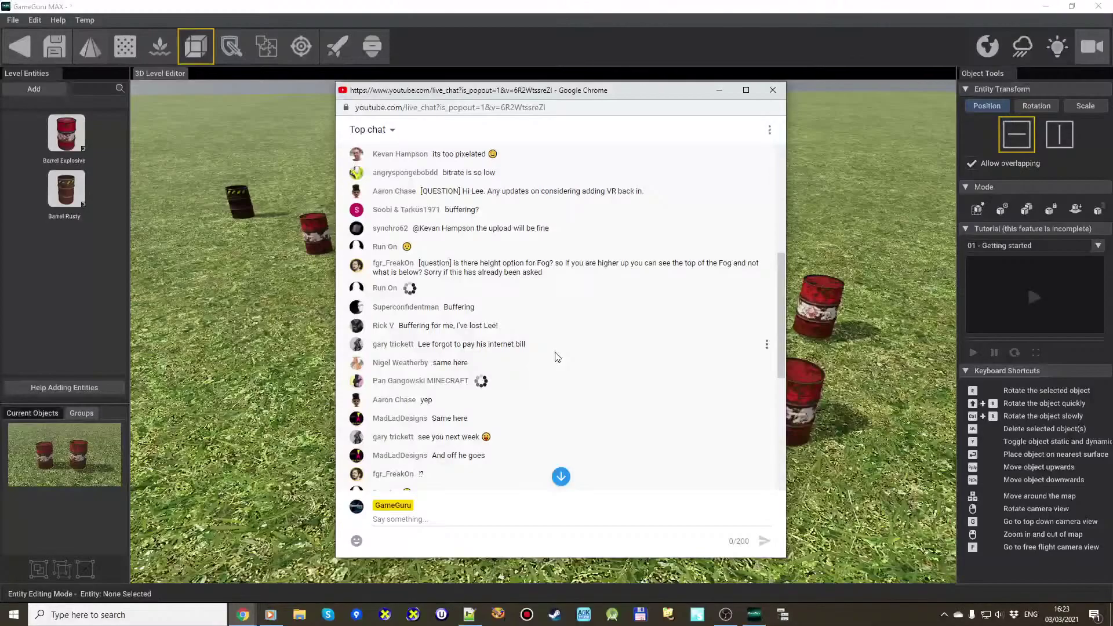
scroll(586, 336, "down", 2)
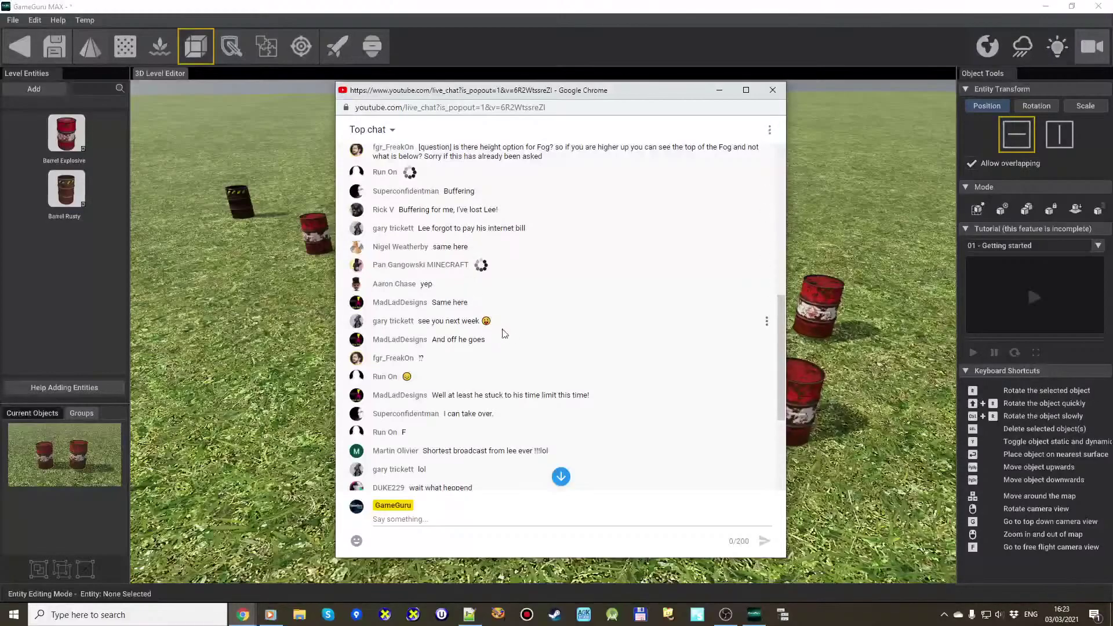
scroll(512, 342, "down", 3)
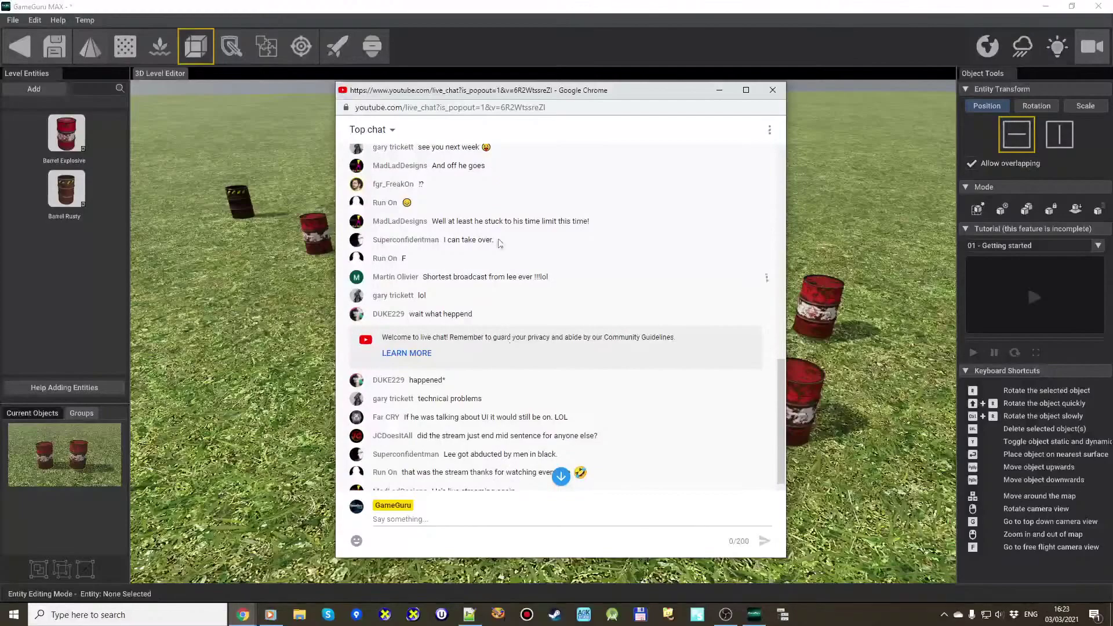
scroll(548, 306, "down", 1)
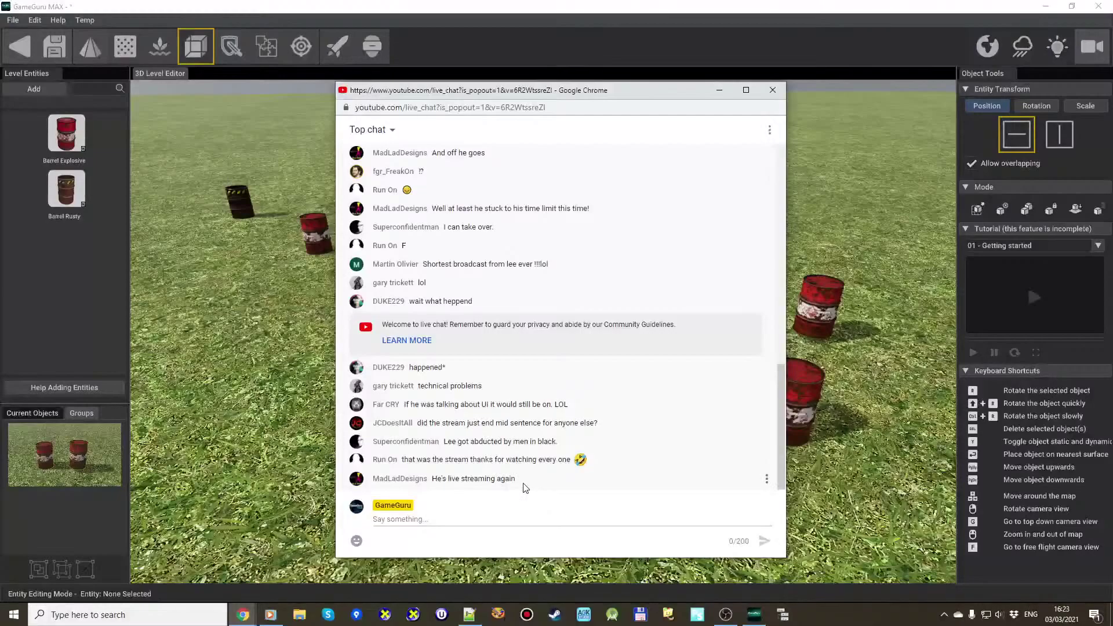
double_click(435, 479)
left_click_drag(453, 478, 547, 483)
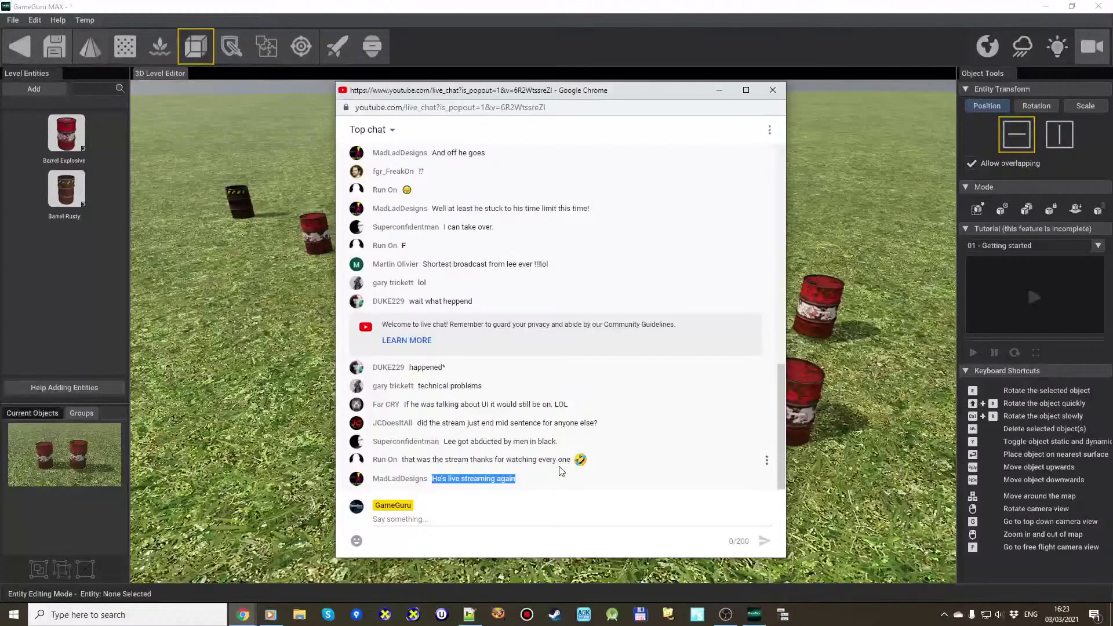
left_click(576, 388)
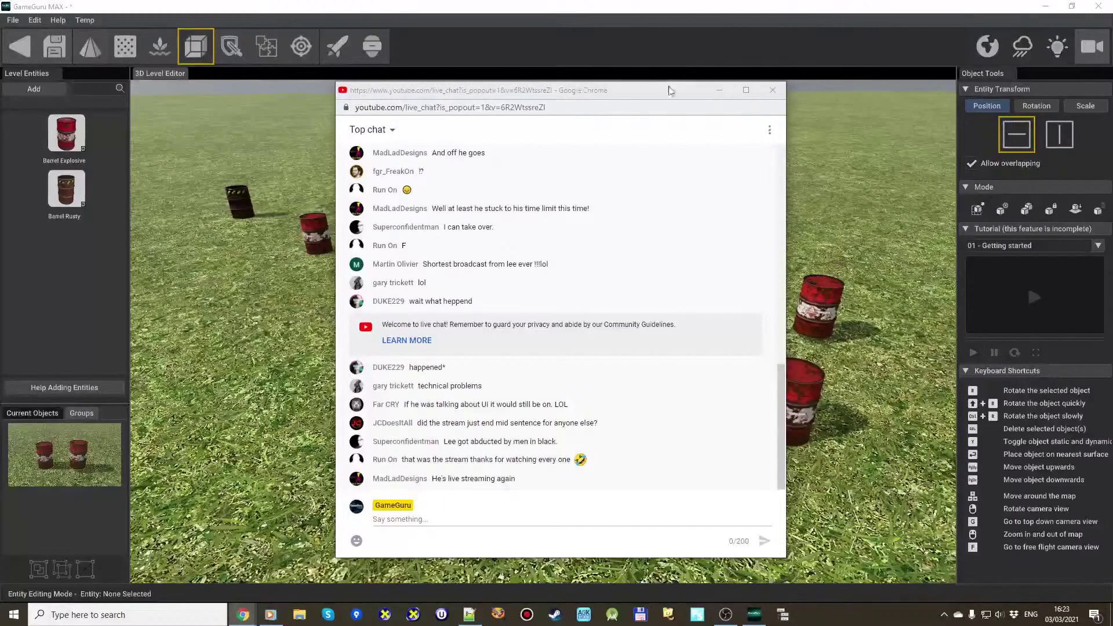
left_click_drag(685, 88, 653, 106)
Close the YouTube Live Chat popout to return to the barrel-filled grass level
left_click(746, 109)
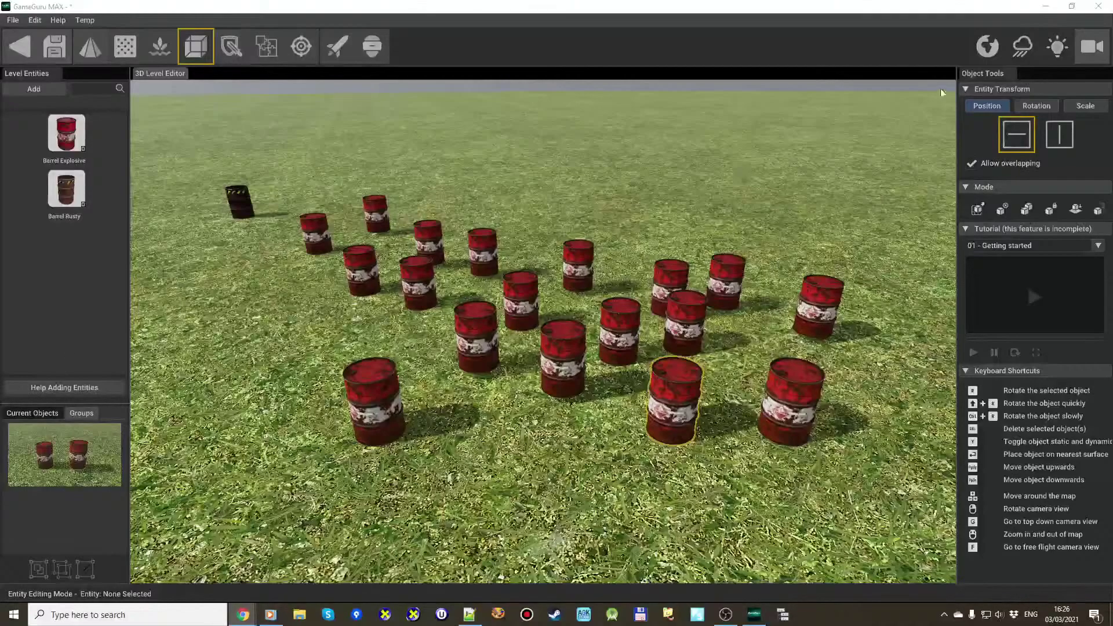
Move a front barrel to the centre, rotate it 146 degrees, then slide it left
left_click_drag(370, 414, 463, 471)
left_click(1036, 108)
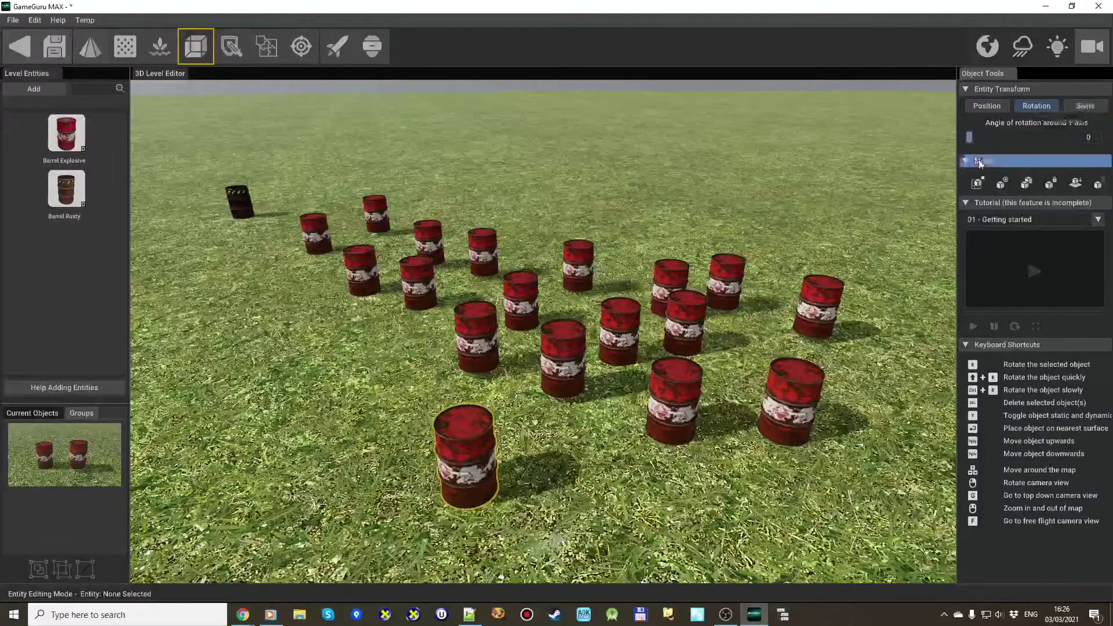
left_click_drag(968, 137, 1034, 137)
left_click(471, 468)
left_click_drag(470, 467, 305, 426)
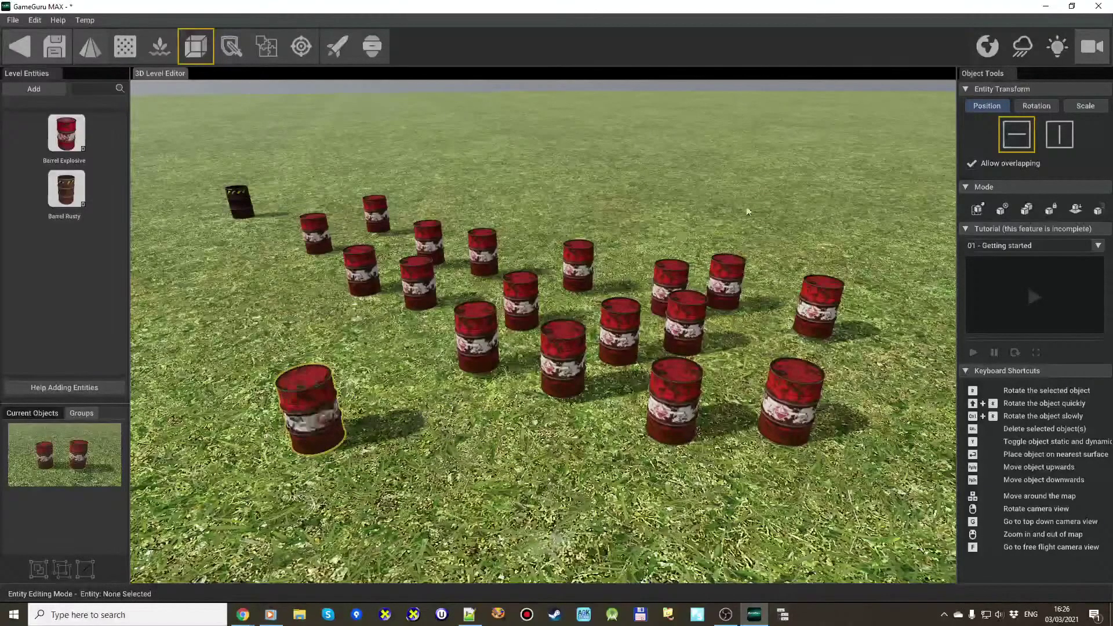
Scale the barrel much larger than the others and reposition it at the front-left
left_click(1085, 105)
mouse_move(1021, 138)
left_mouse_down()
mouse_move(1046, 142)
mouse_move(1010, 141)
mouse_move(1037, 140)
mouse_move(1028, 140)
left_mouse_up()
mouse_move(377, 439)
right_mouse_down()
mouse_move(375, 408)
mouse_move(398, 443)
right_mouse_up()
left_click(400, 440)
left_click_drag(407, 446, 403, 405)
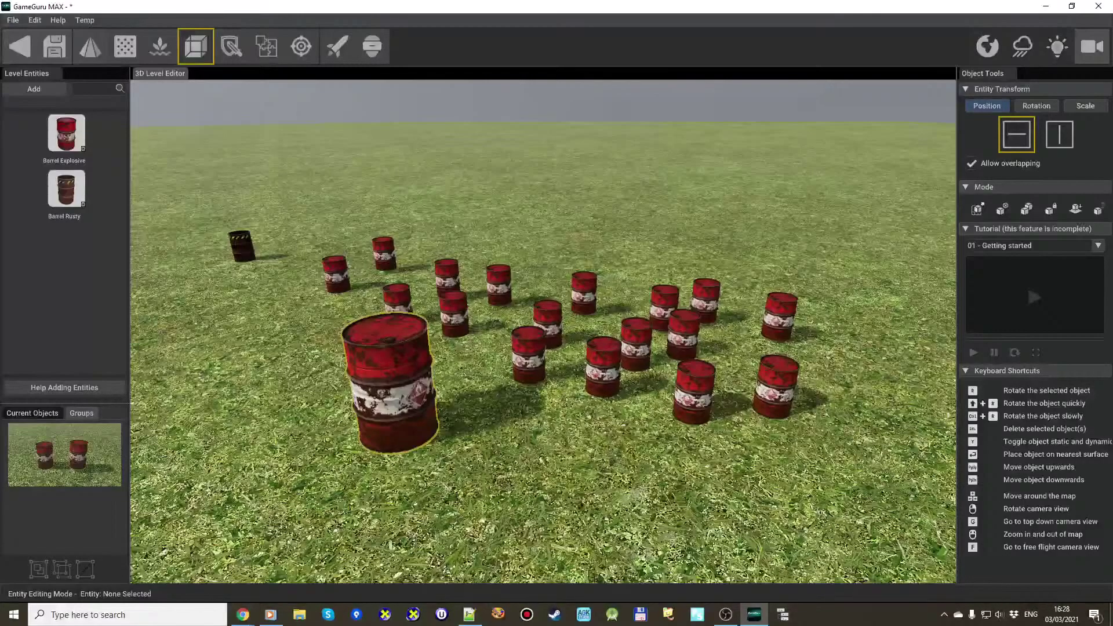
key("alt+Tab")
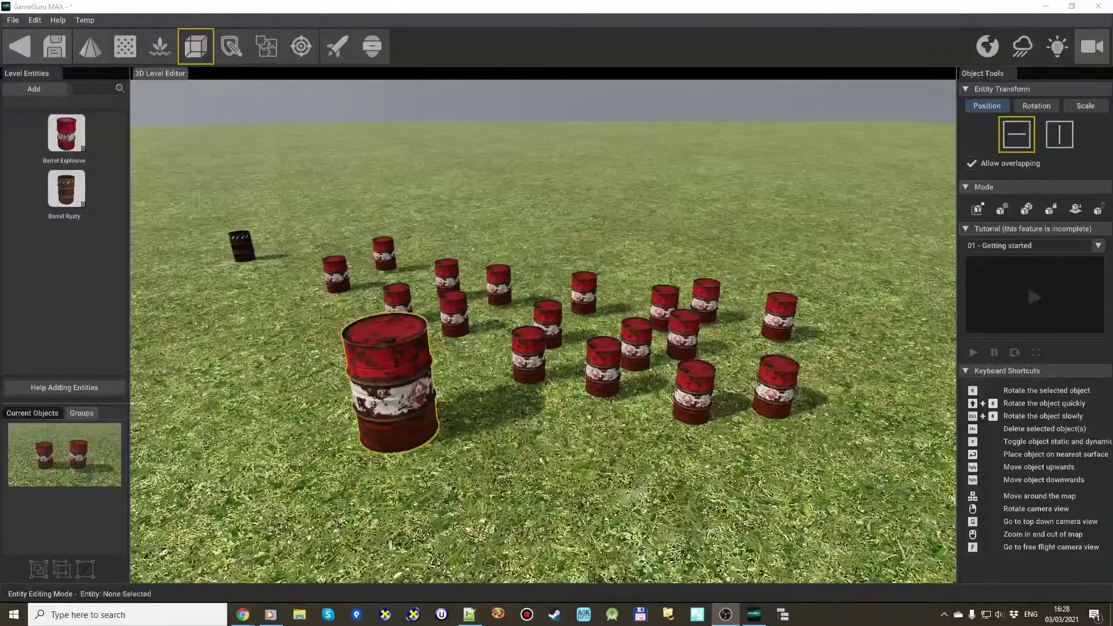